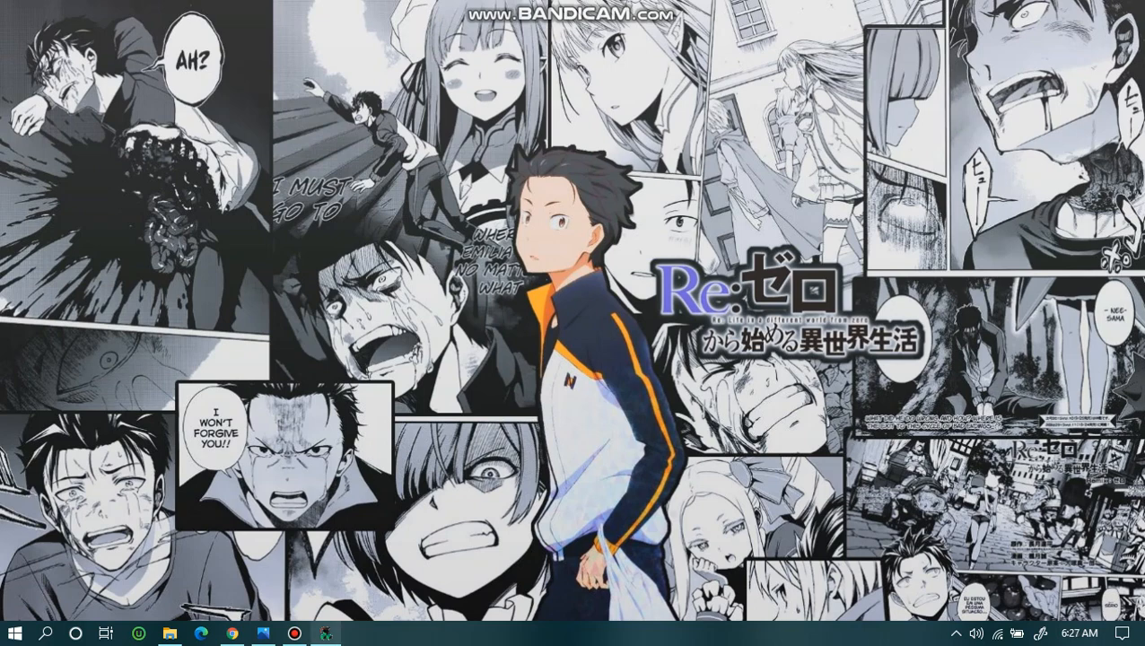
Switch to InduSoft Web Studio, open the navigation screen to view its menu buttons, and return to the Shape Formatting screen.
{"action": "left_click", "coordinate": [326, 634]}
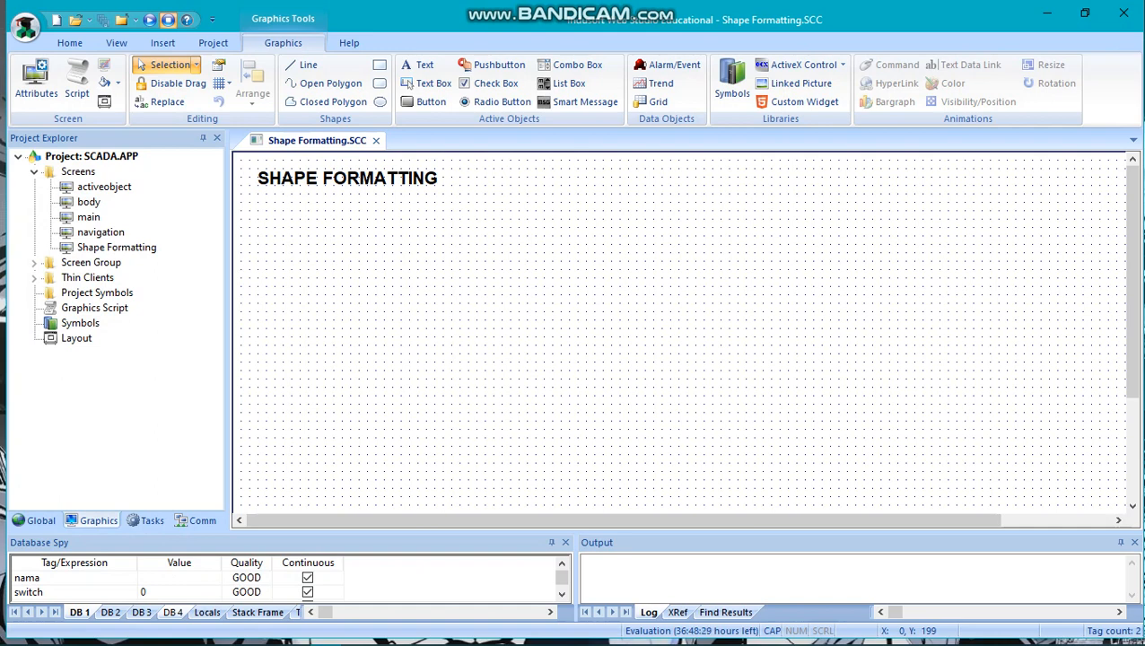
{"action": "left_click", "coordinate": [100, 233]}
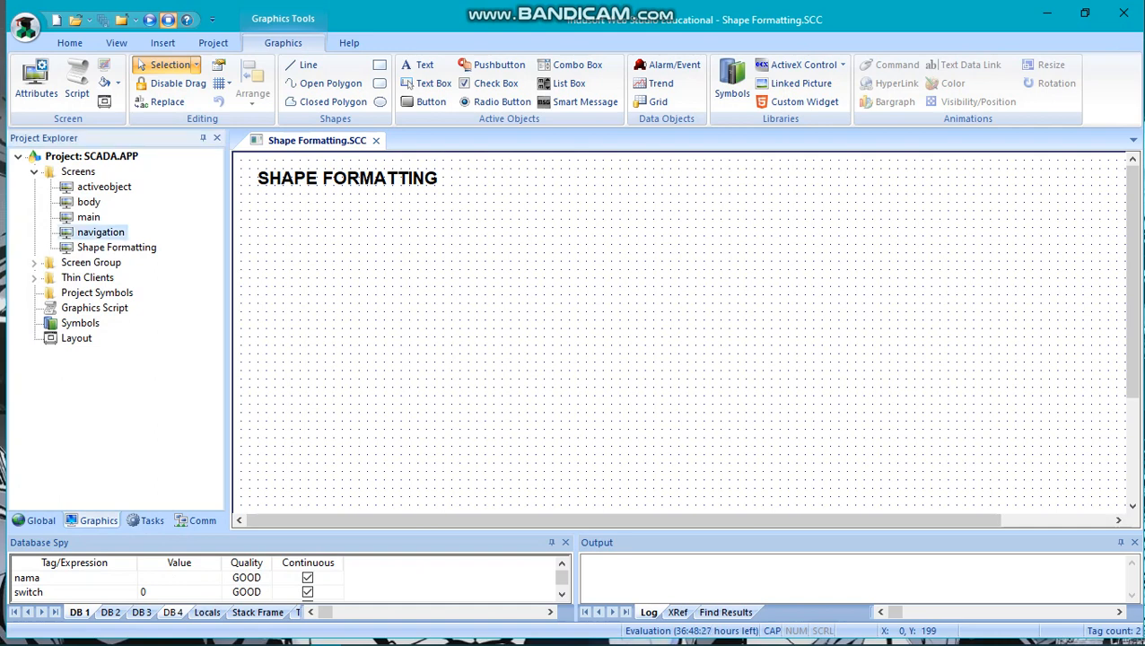
{"action": "double_click", "coordinate": [100, 233]}
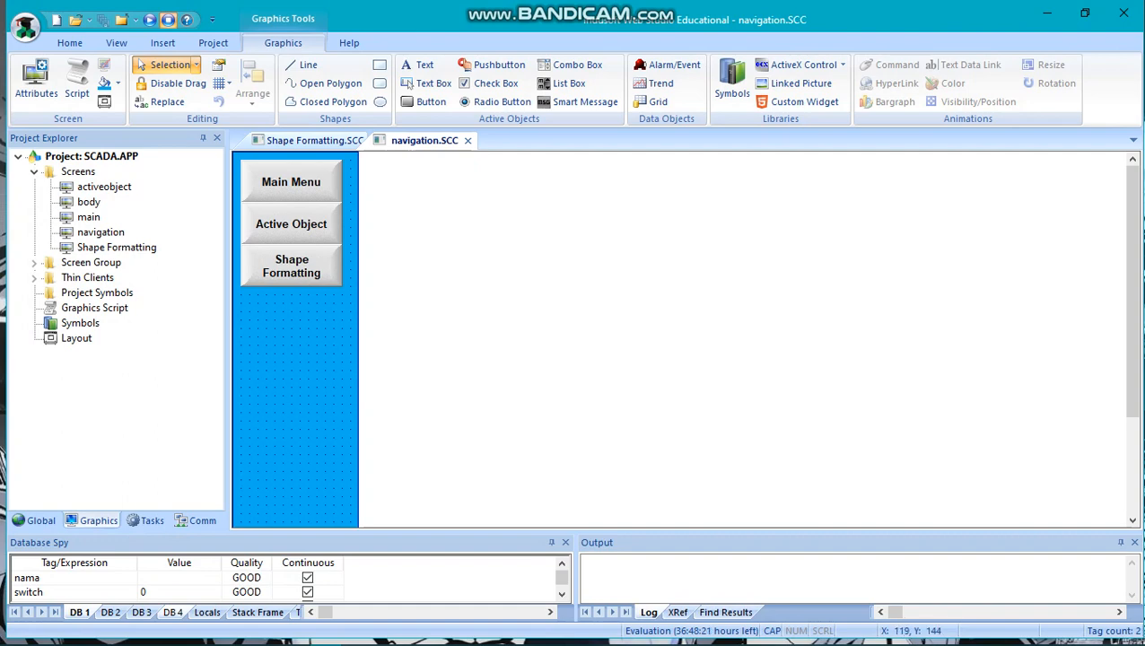
{"action": "left_click", "coordinate": [315, 141]}
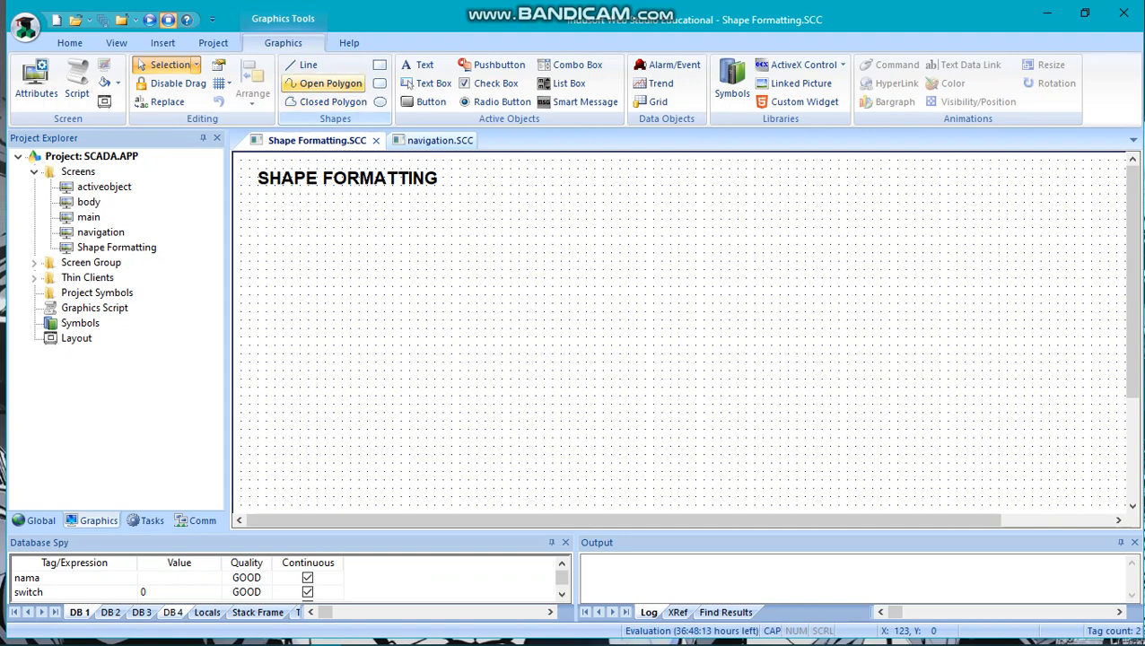
Draw a vertical line about 50 high and a horizontal line about 91 wide beneath the SHAPE FORMATTING title.
{"action": "left_click", "coordinate": [305, 64]}
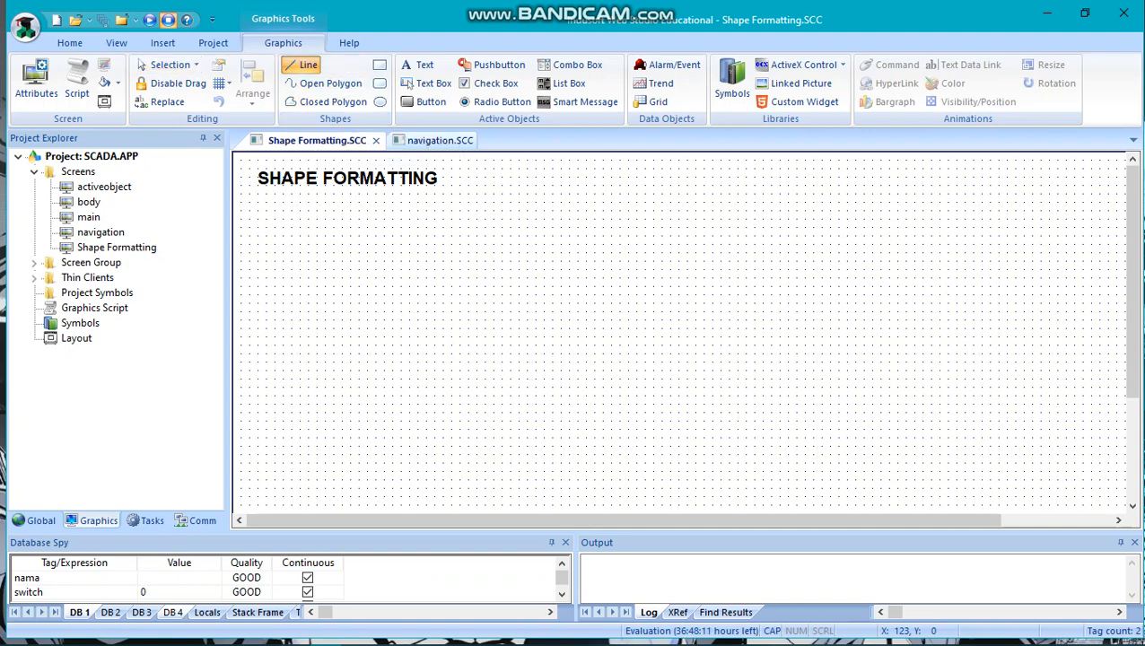
{"action": "left_click_drag", "start_coordinate": [265, 203], "coordinate": [266, 243]}
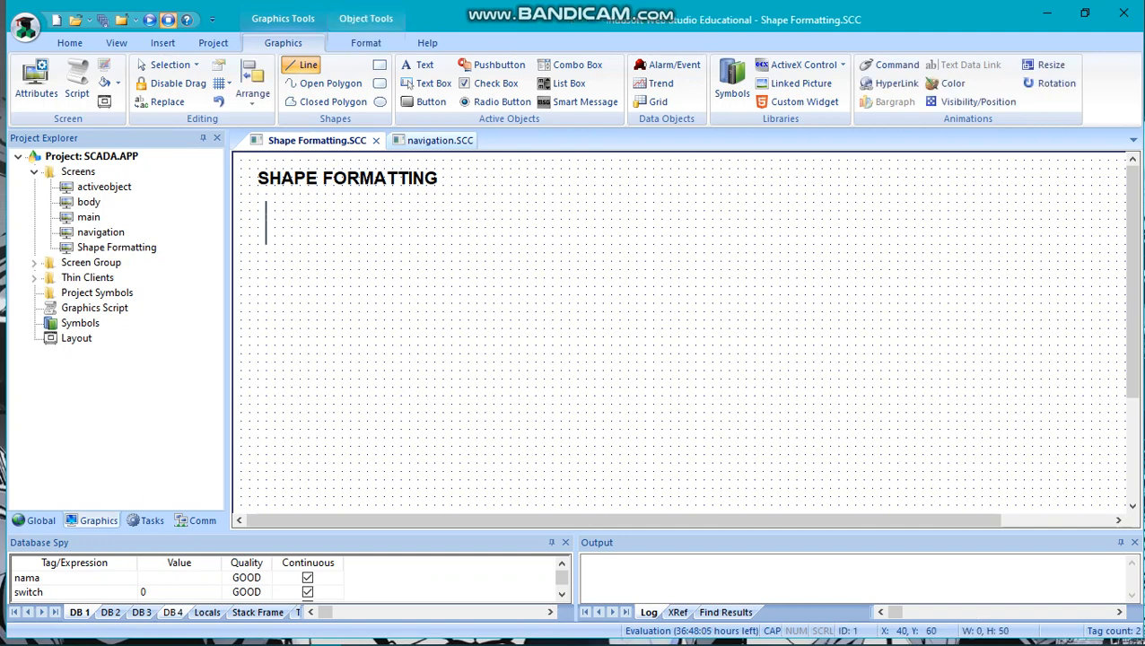
{"action": "left_click_drag", "start_coordinate": [265, 245], "coordinate": [266, 244]}
{"action": "left_click", "coordinate": [292, 227]}
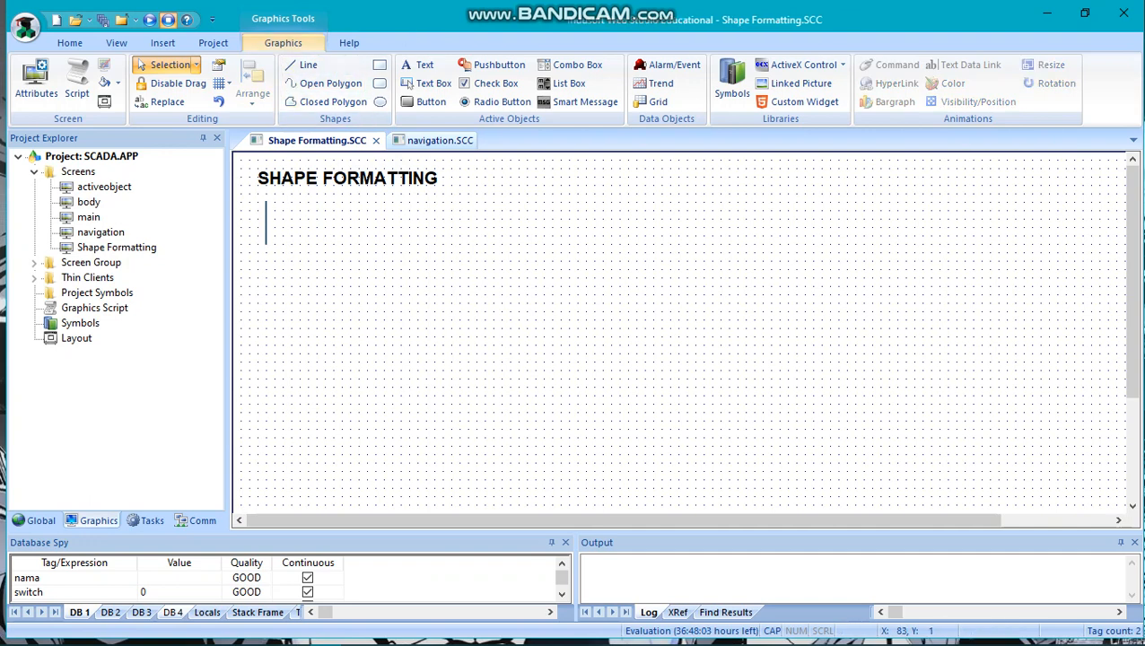
{"action": "left_click", "coordinate": [301, 66]}
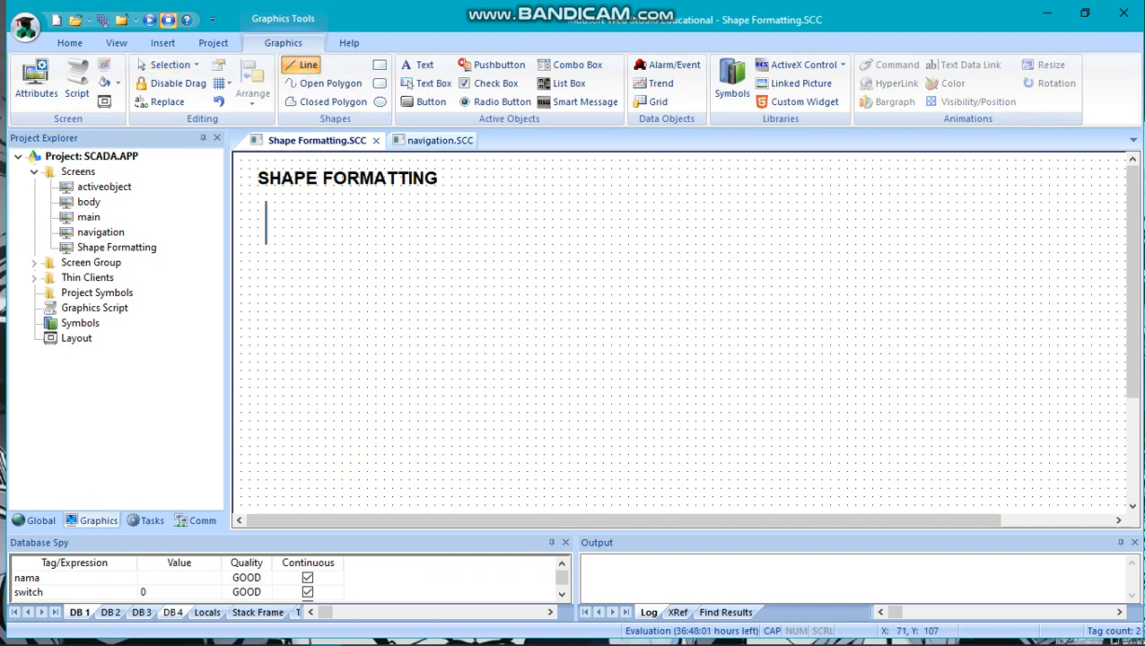
{"action": "mouse_move", "coordinate": [282, 243]}
{"action": "left_mouse_down"}
{"action": "mouse_move", "coordinate": [375, 243]}
{"action": "mouse_move", "coordinate": [360, 243]}
{"action": "left_mouse_up"}
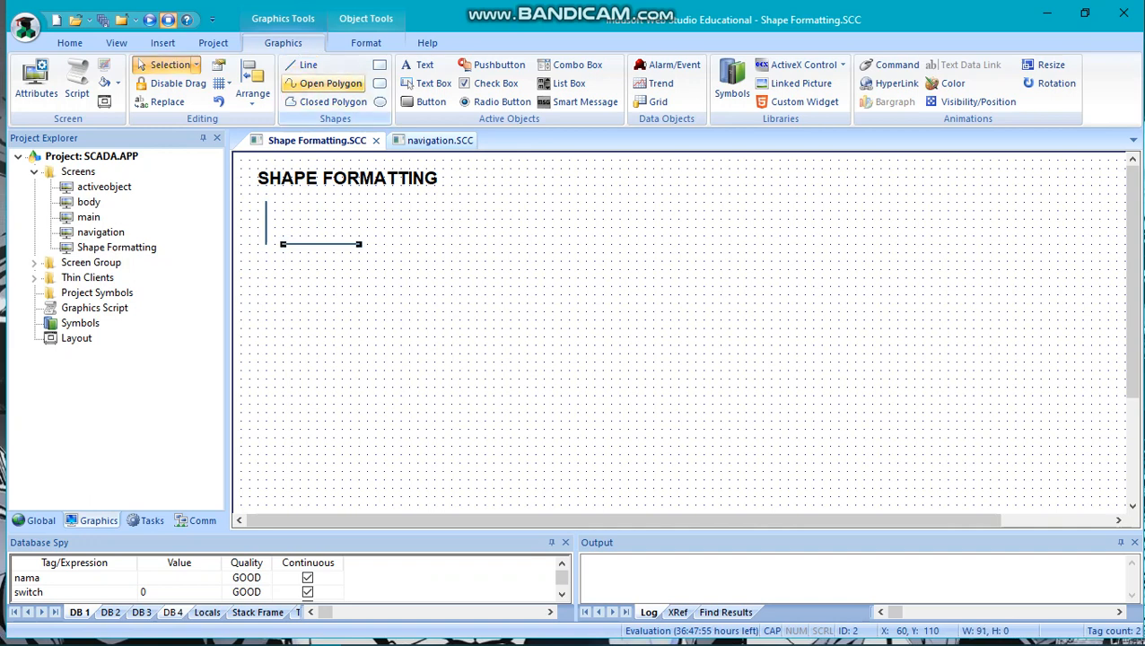
Draw an irregular zigzag open polygon beside the horizontal line, starting near the line's right end and finishing below it.
{"action": "left_click", "coordinate": [325, 83]}
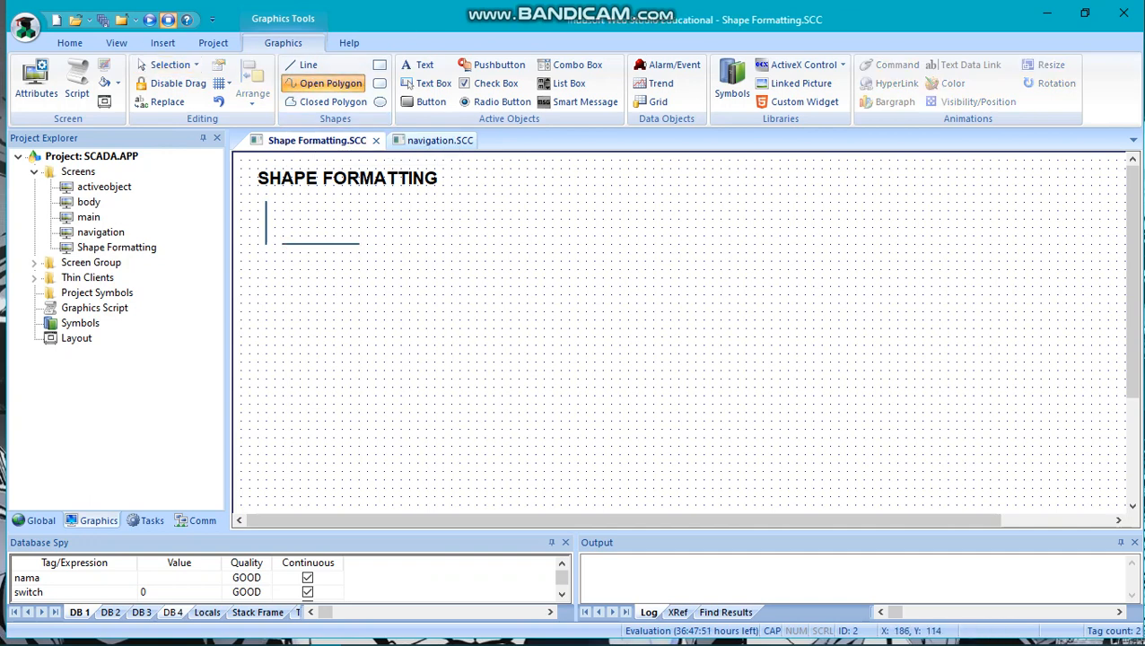
{"action": "left_click_drag", "start_coordinate": [388, 247], "coordinate": [439, 207]}
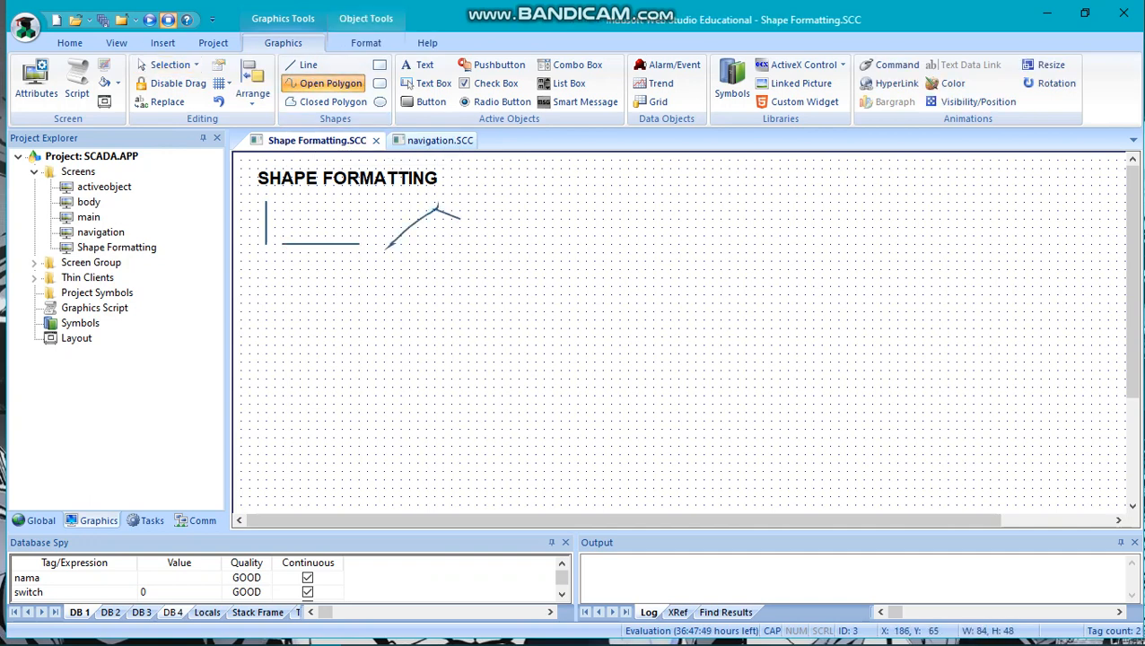
{"action": "left_click", "coordinate": [460, 218]}
{"action": "left_click", "coordinate": [468, 254]}
{"action": "left_click", "coordinate": [425, 286]}
{"action": "left_click", "coordinate": [400, 269]}
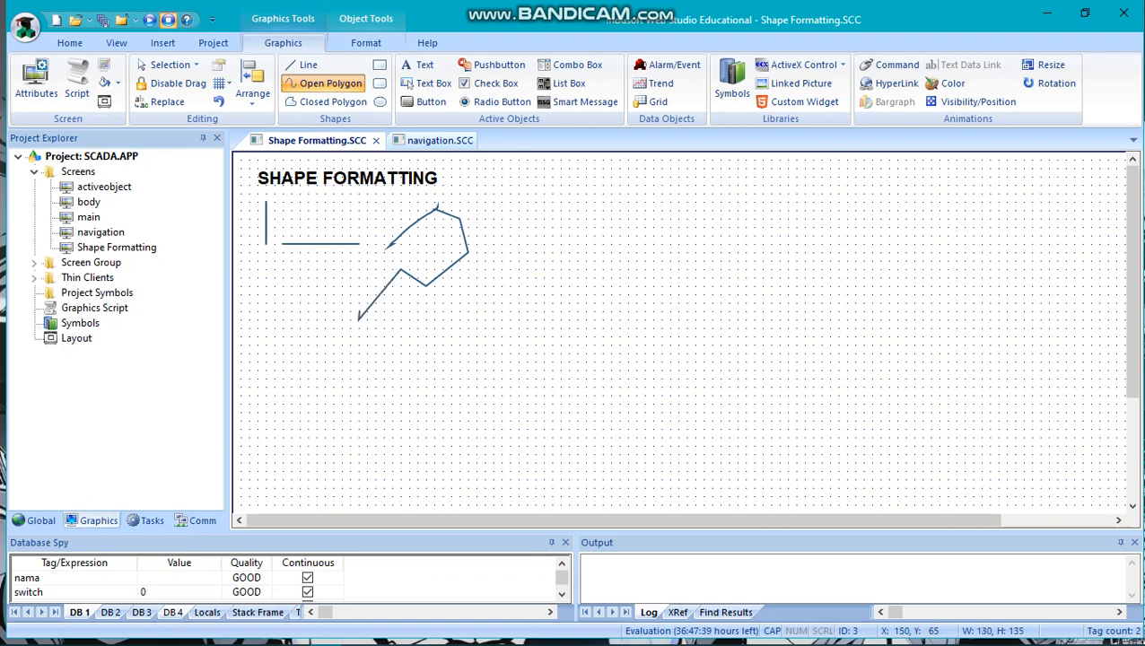
{"action": "left_click", "coordinate": [358, 318]}
{"action": "right_click", "coordinate": [349, 299]}
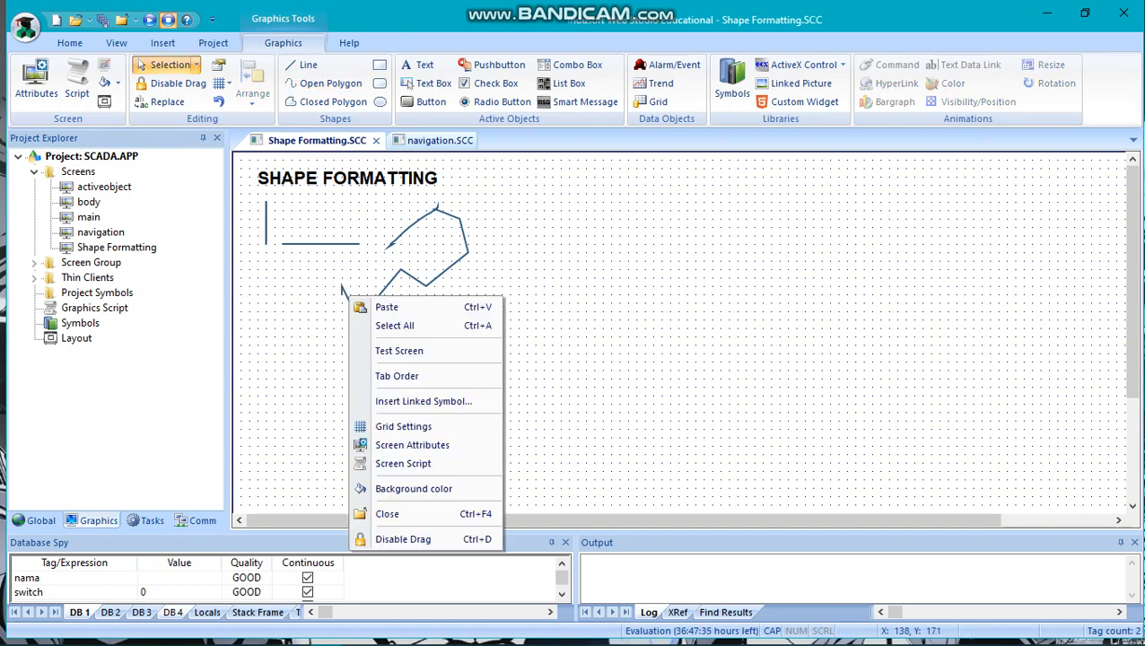
{"action": "left_click", "coordinate": [404, 273]}
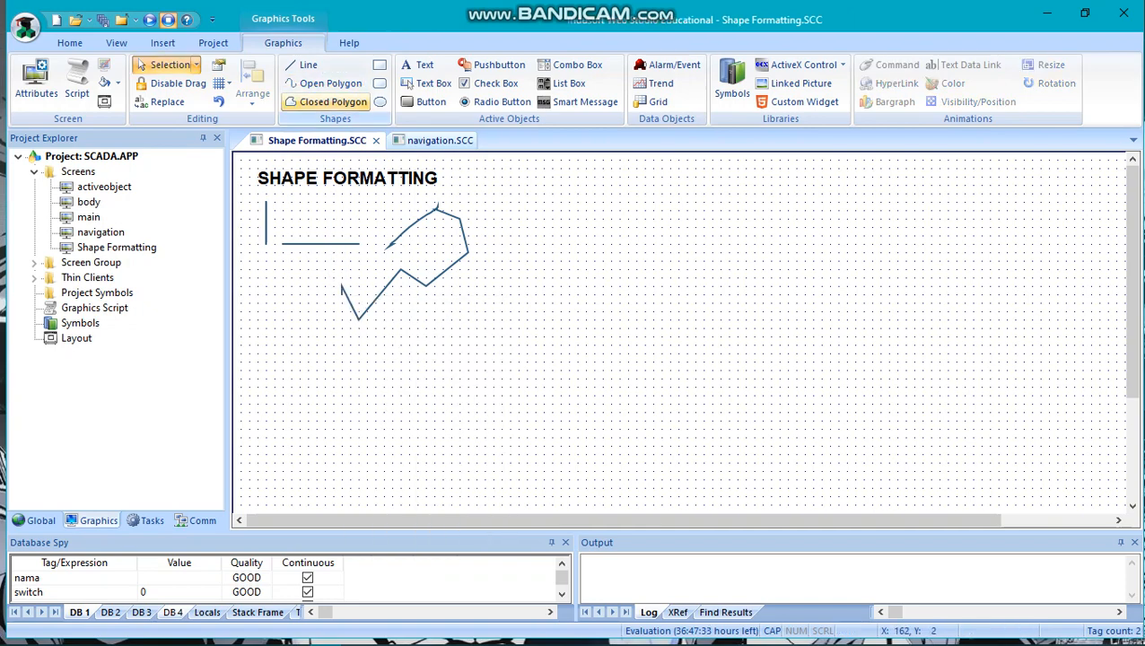
Draw an irregular closed polygon about 140 by 140 to the right of the open polygon.
{"action": "left_click", "coordinate": [330, 102]}
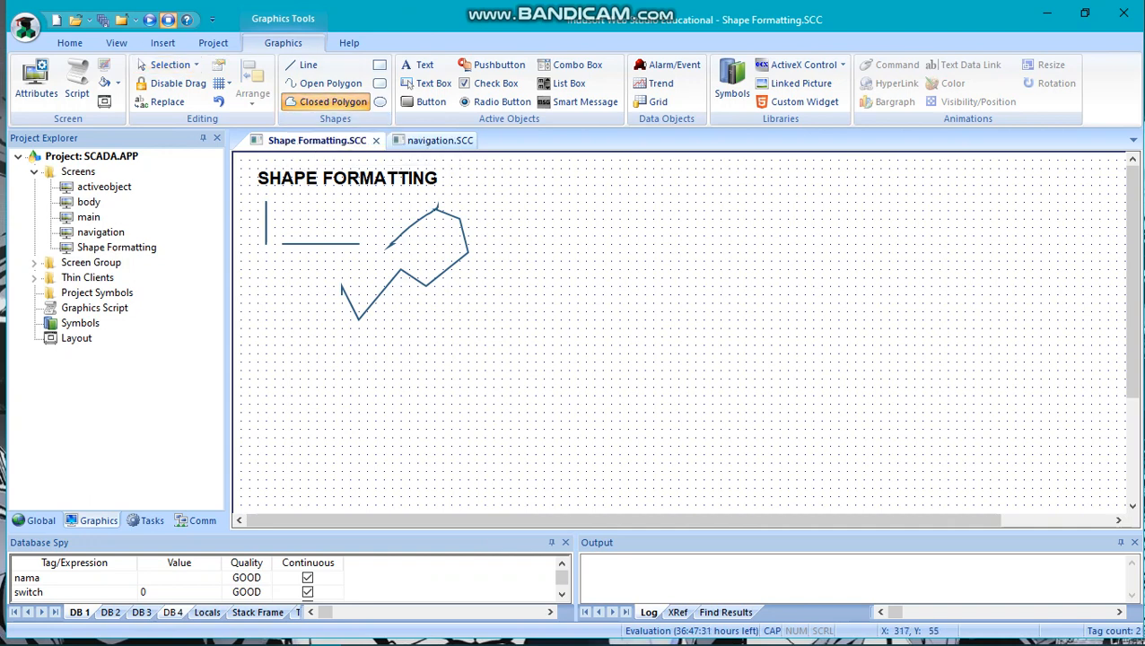
{"action": "left_click", "coordinate": [502, 202]}
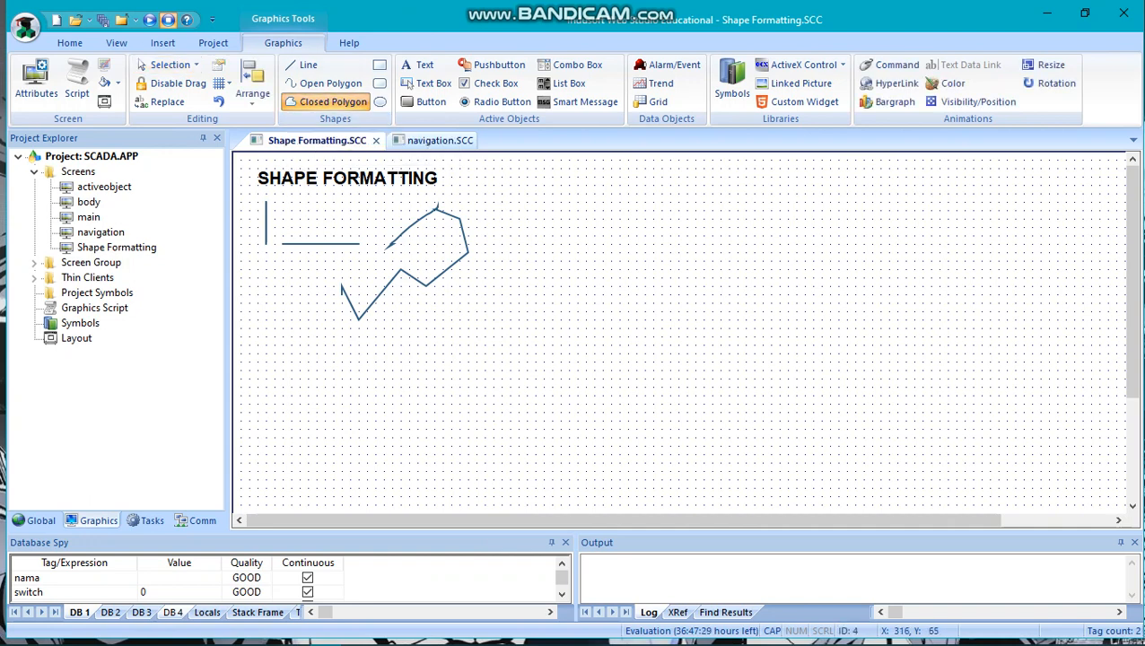
{"action": "left_click", "coordinate": [586, 269]}
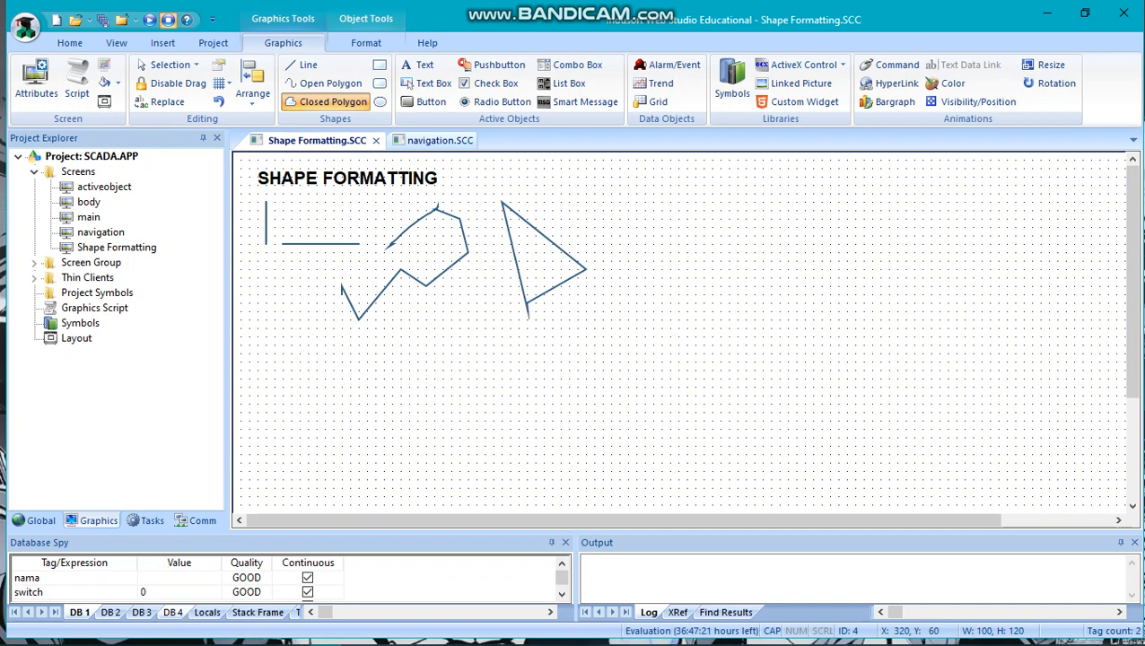
{"action": "left_click", "coordinate": [527, 302]}
{"action": "left_click", "coordinate": [480, 276]}
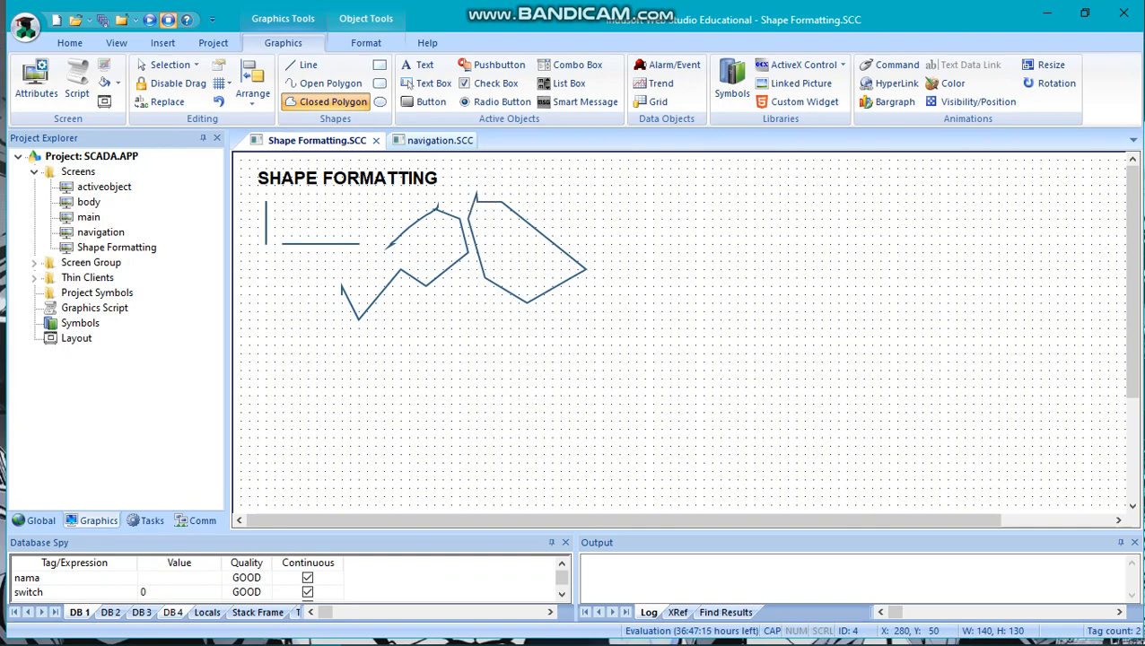
{"action": "right_click", "coordinate": [520, 186]}
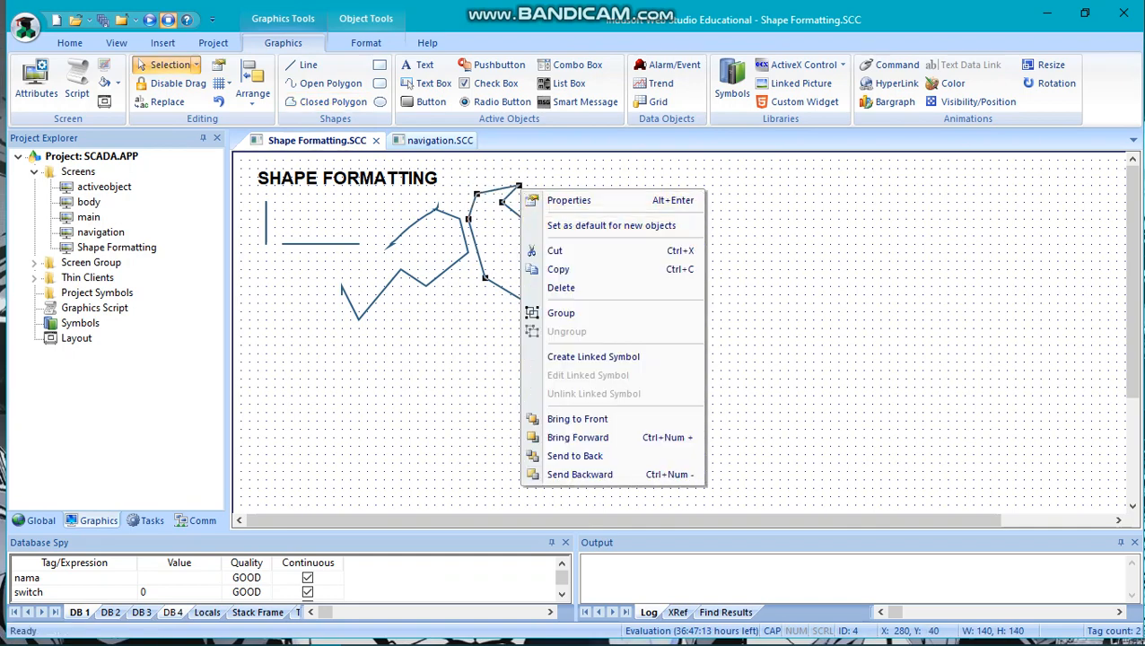
{"action": "left_click", "coordinate": [440, 360]}
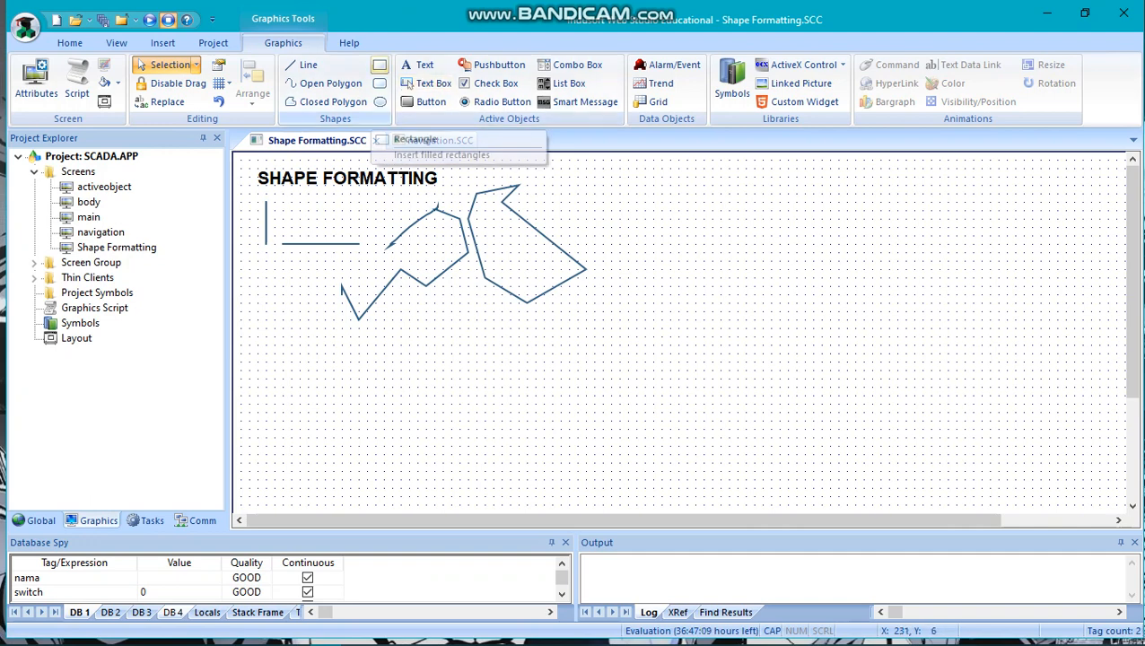
Draw a rectangle about 81 by 40 and a rounded rectangle about 71 by 41 beneath the open polygon.
{"action": "left_click", "coordinate": [379, 64]}
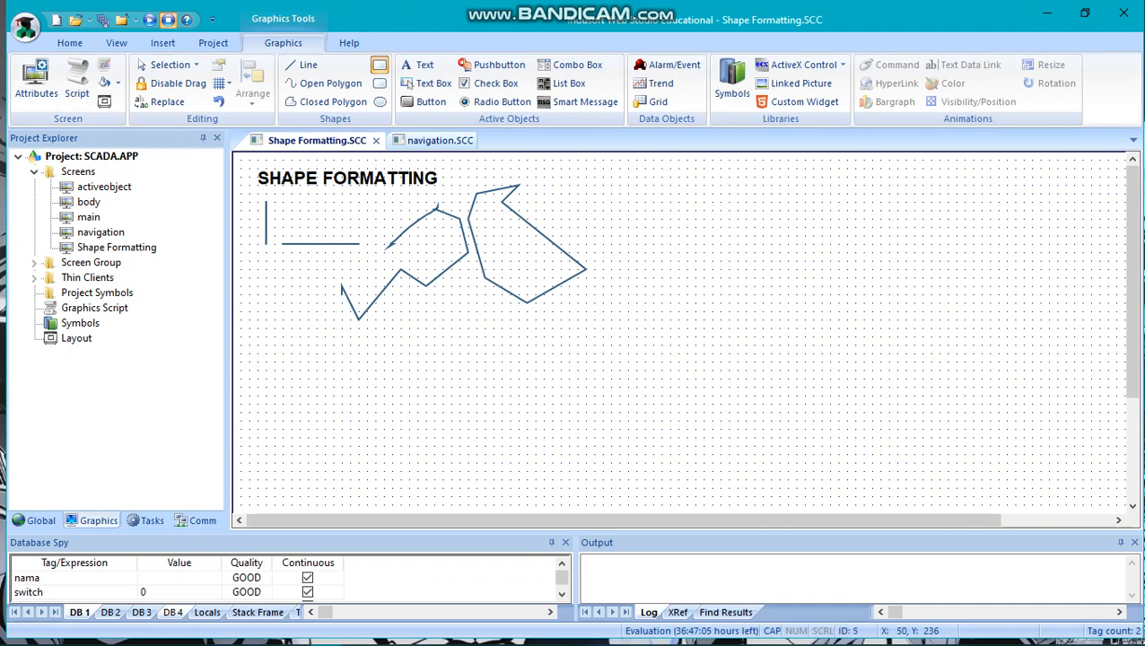
{"action": "left_click_drag", "start_coordinate": [272, 352], "coordinate": [344, 389]}
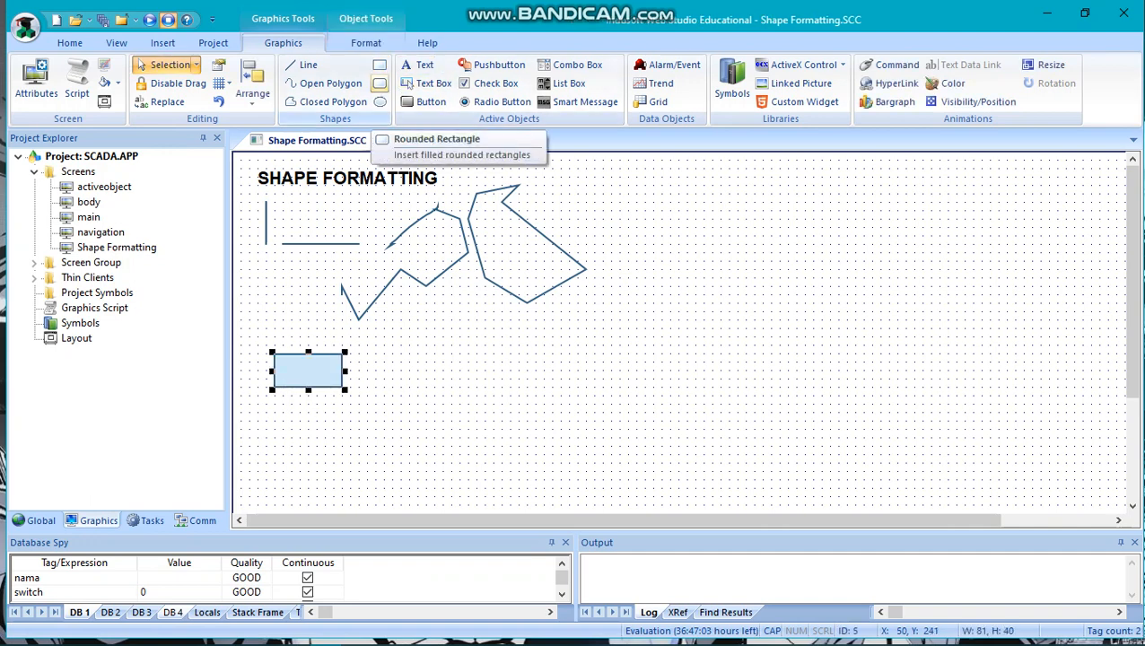
{"action": "left_click", "coordinate": [380, 83]}
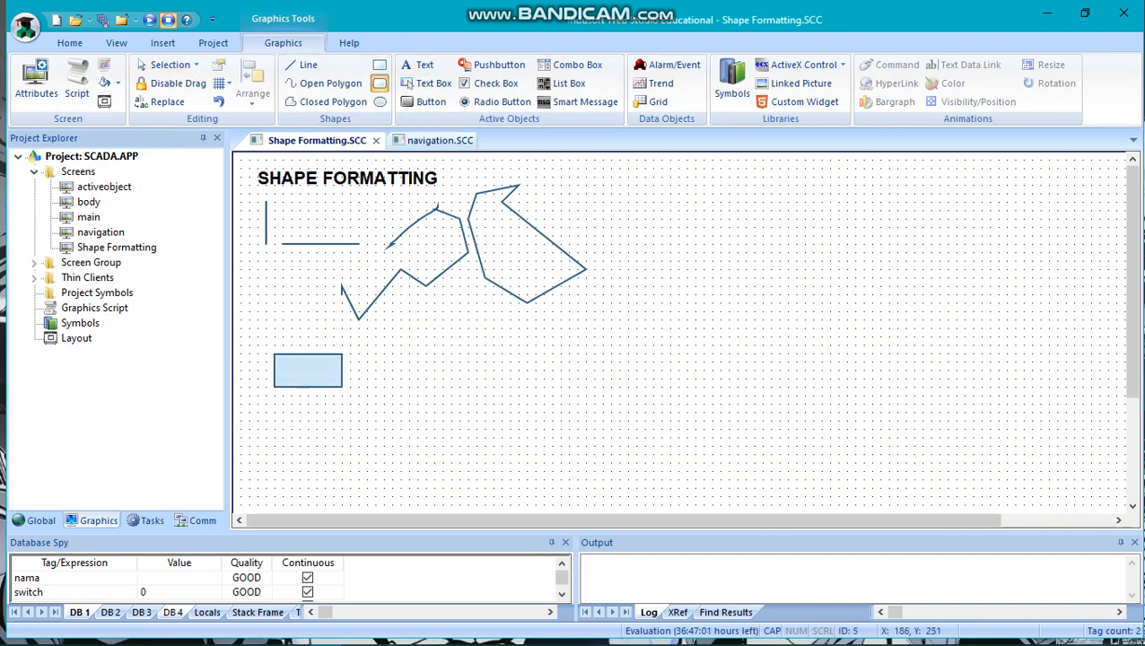
{"action": "key", "text": "Escape"}
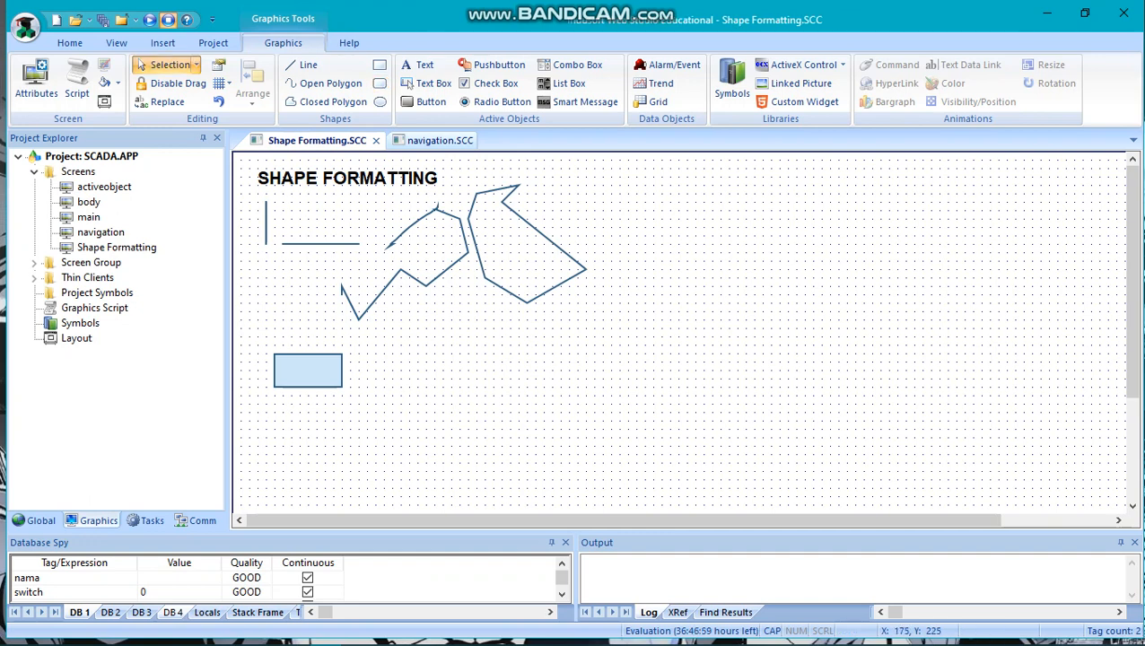
{"action": "left_click", "coordinate": [379, 83]}
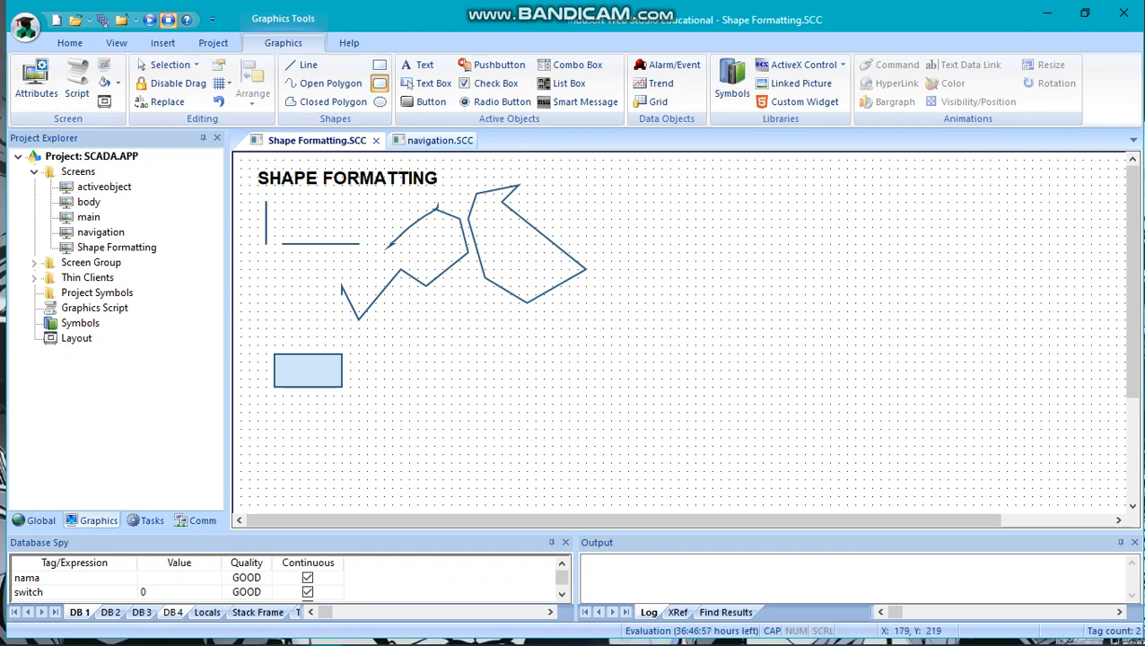
{"action": "left_click_drag", "start_coordinate": [375, 330], "coordinate": [445, 371]}
{"action": "left_click", "coordinate": [380, 83]}
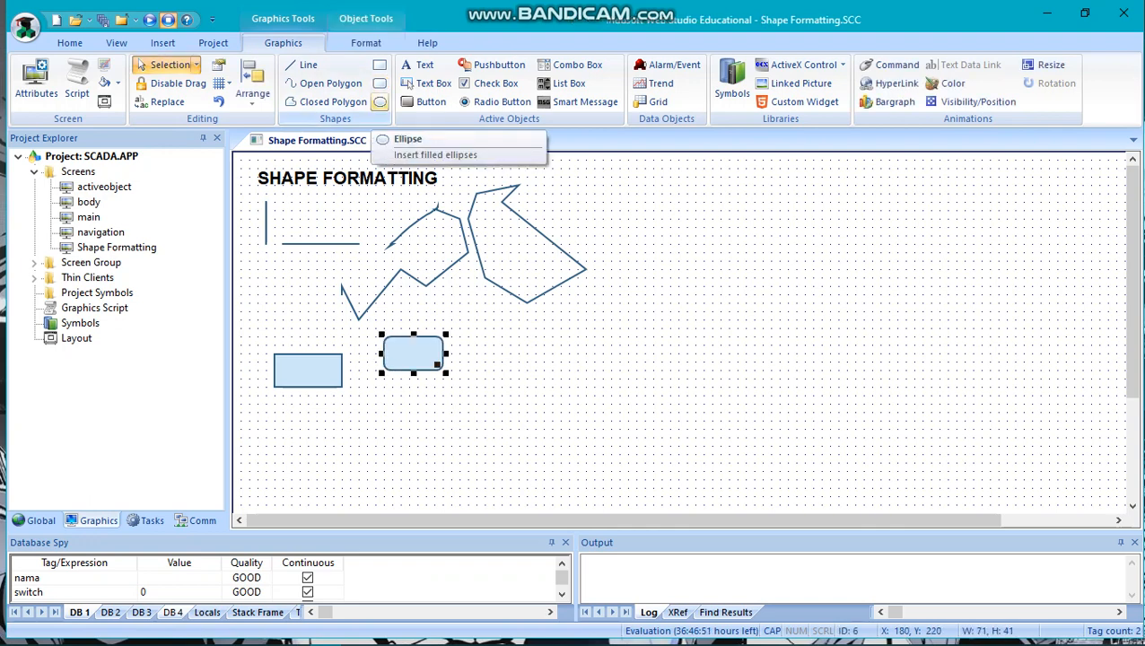
Draw an ellipse about 121 by 61 to the right of the rounded rectangle and deselect it.
{"action": "left_click", "coordinate": [380, 102]}
{"action": "mouse_move", "coordinate": [476, 328]}
{"action": "left_mouse_down"}
{"action": "mouse_move", "coordinate": [572, 374]}
{"action": "mouse_move", "coordinate": [575, 392]}
{"action": "mouse_move", "coordinate": [555, 397]}
{"action": "mouse_move", "coordinate": [579, 381]}
{"action": "left_mouse_up"}
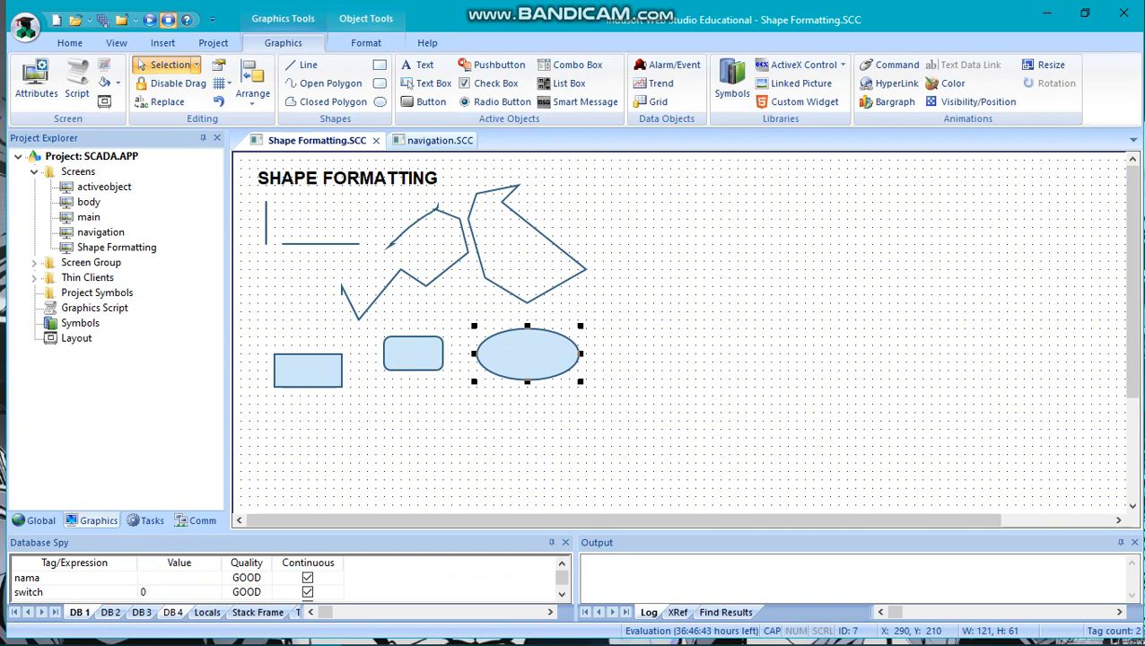
{"action": "left_click", "coordinate": [461, 308]}
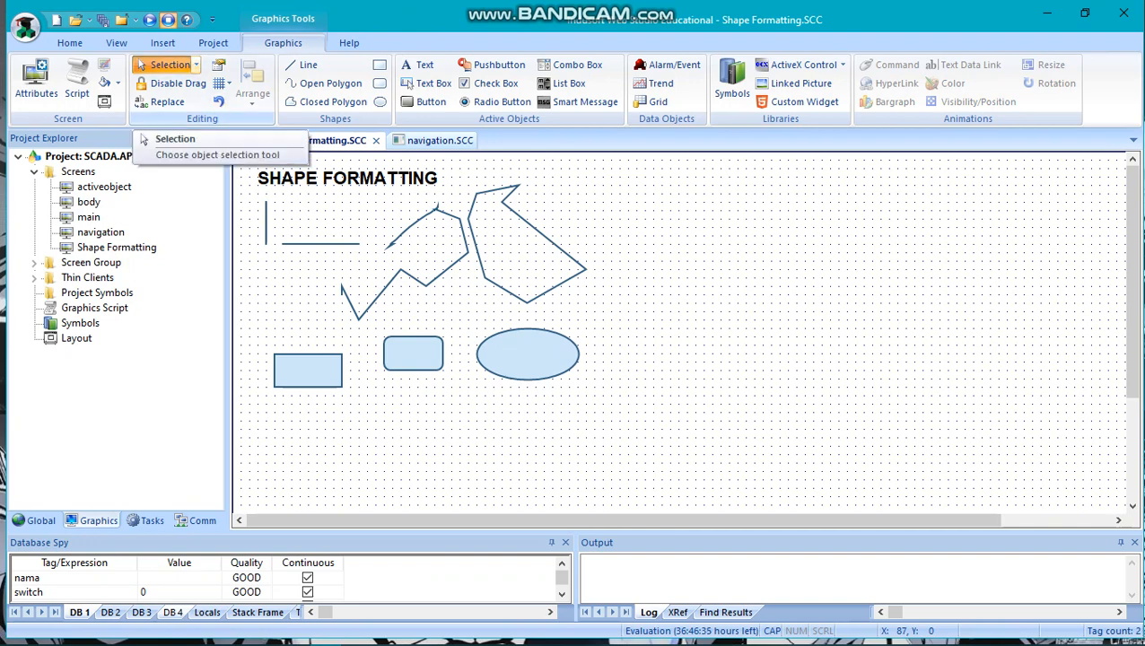
Select all objects on the screen, review the commands available for them, and clear the selection.
{"action": "left_click", "coordinate": [196, 64]}
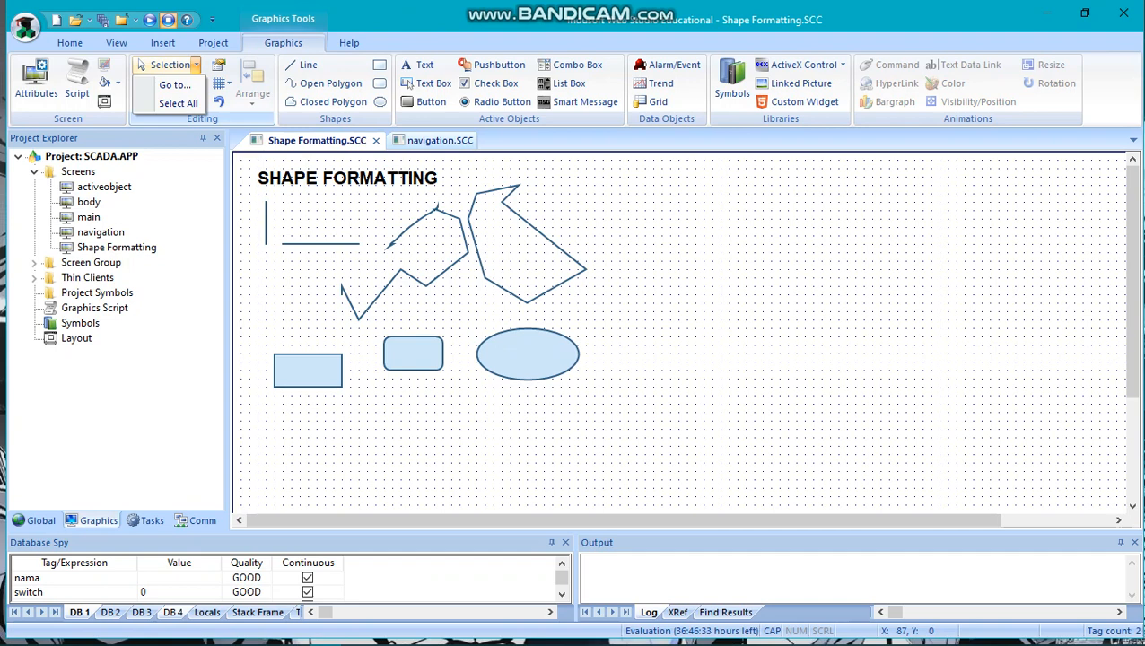
{"action": "left_click", "coordinate": [195, 65]}
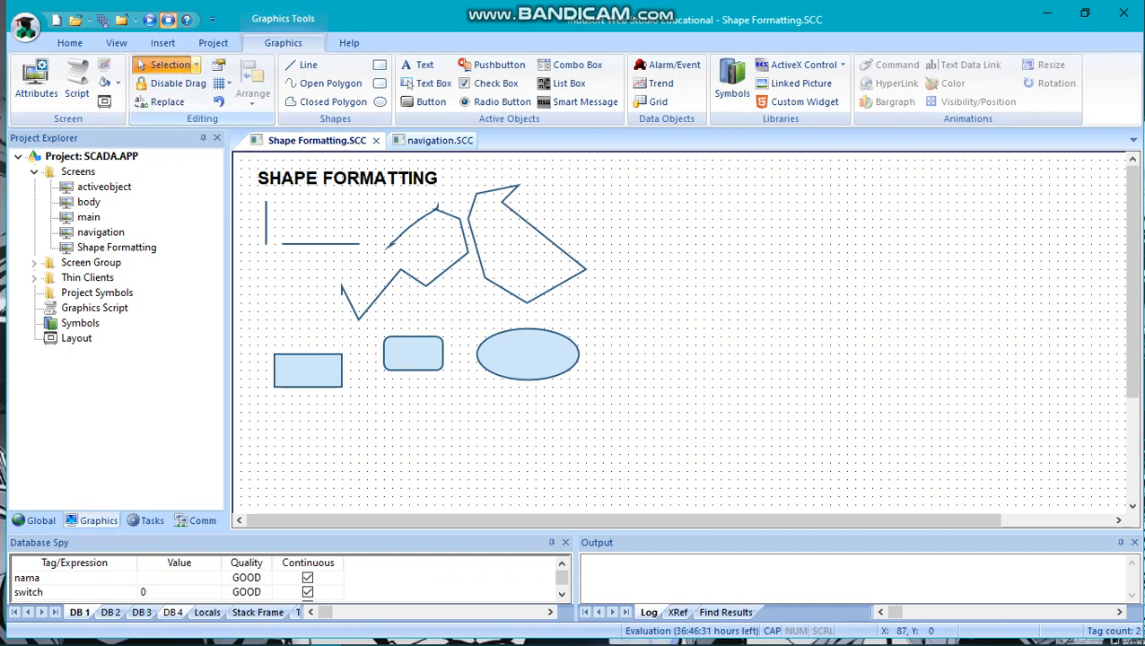
{"action": "left_click", "coordinate": [195, 64]}
{"action": "left_click", "coordinate": [171, 101]}
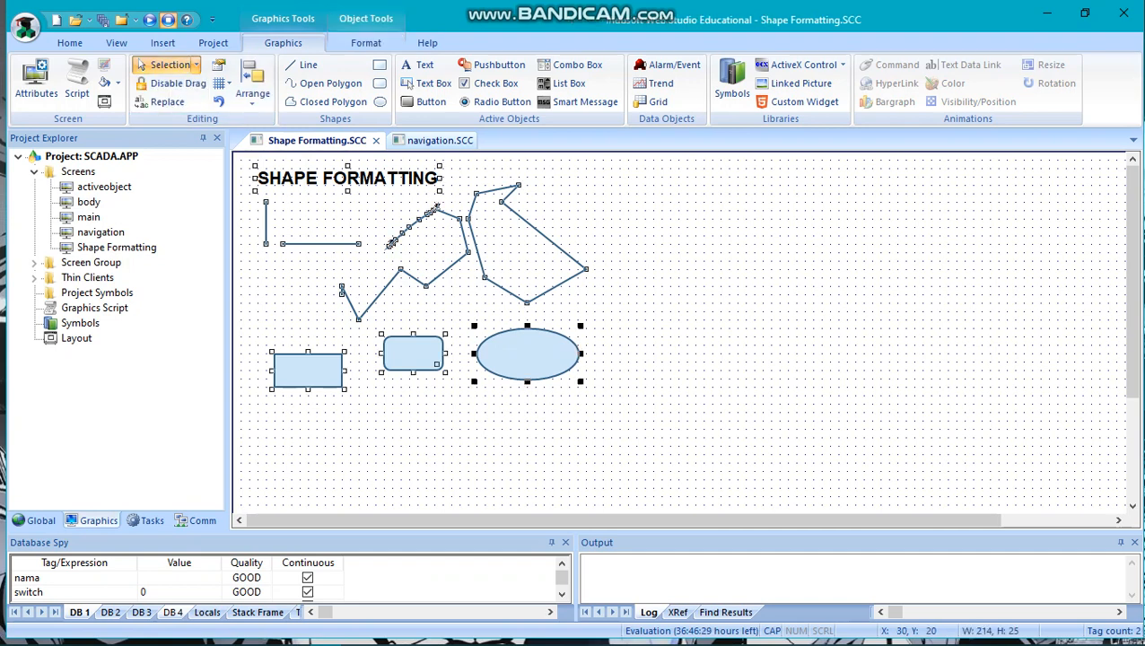
{"action": "right_click", "coordinate": [414, 341]}
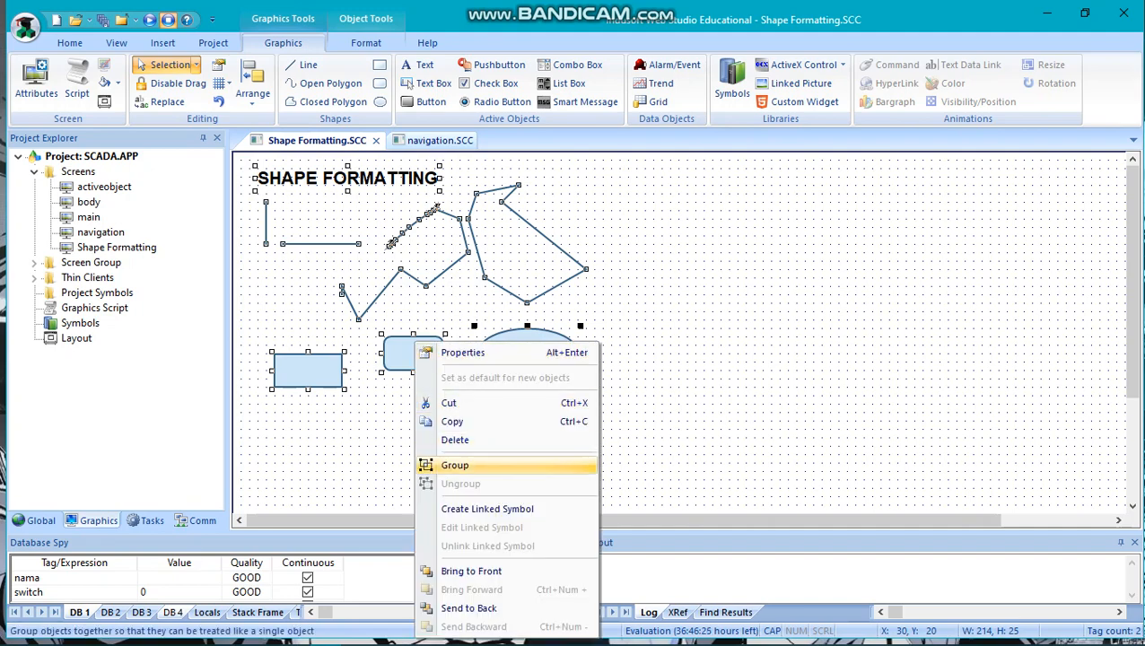
{"action": "left_click", "coordinate": [376, 425]}
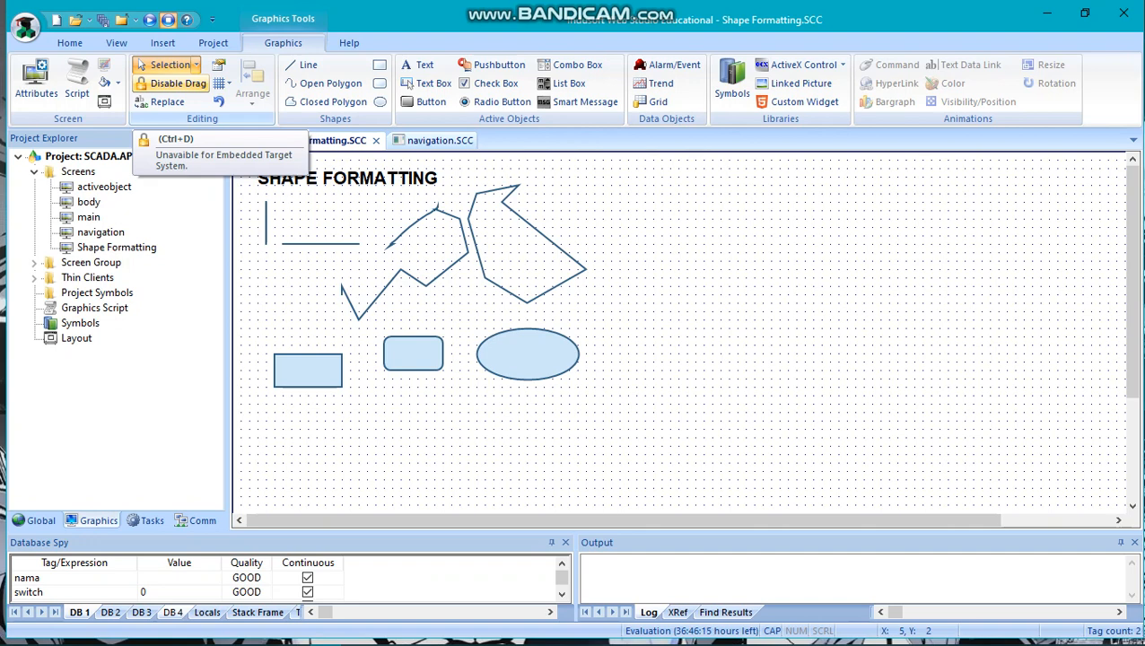
Turn on Disable Drag and test it by selecting the rectangle and the rounded rectangle.
{"action": "left_click", "coordinate": [170, 82]}
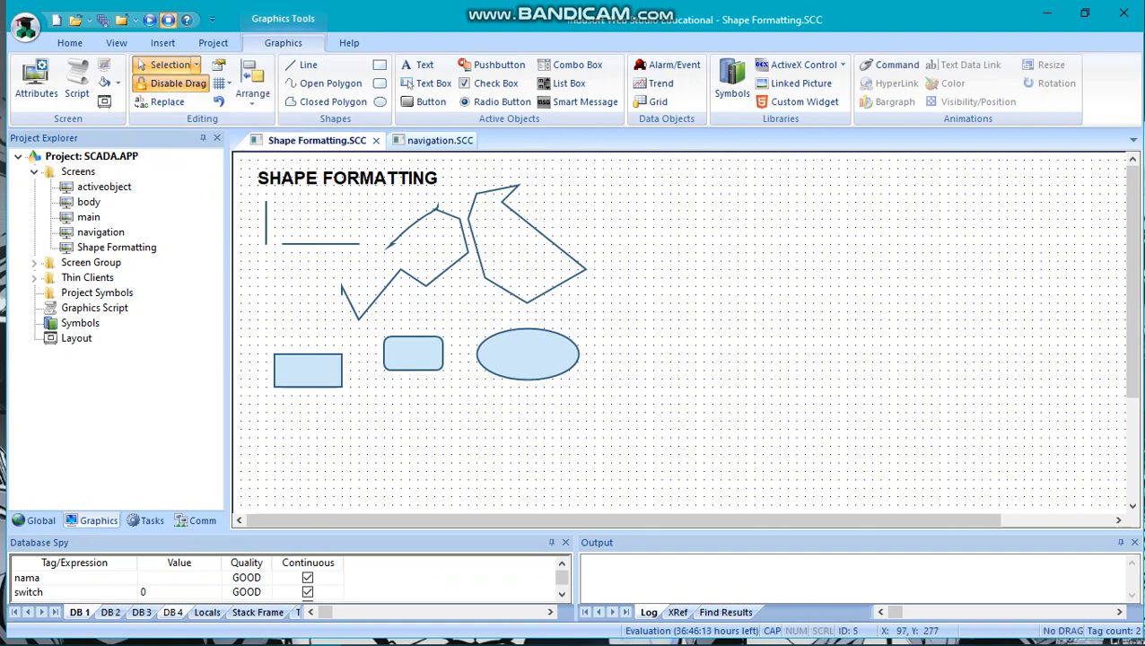
{"action": "left_click", "coordinate": [313, 383]}
{"action": "left_click", "coordinate": [413, 354]}
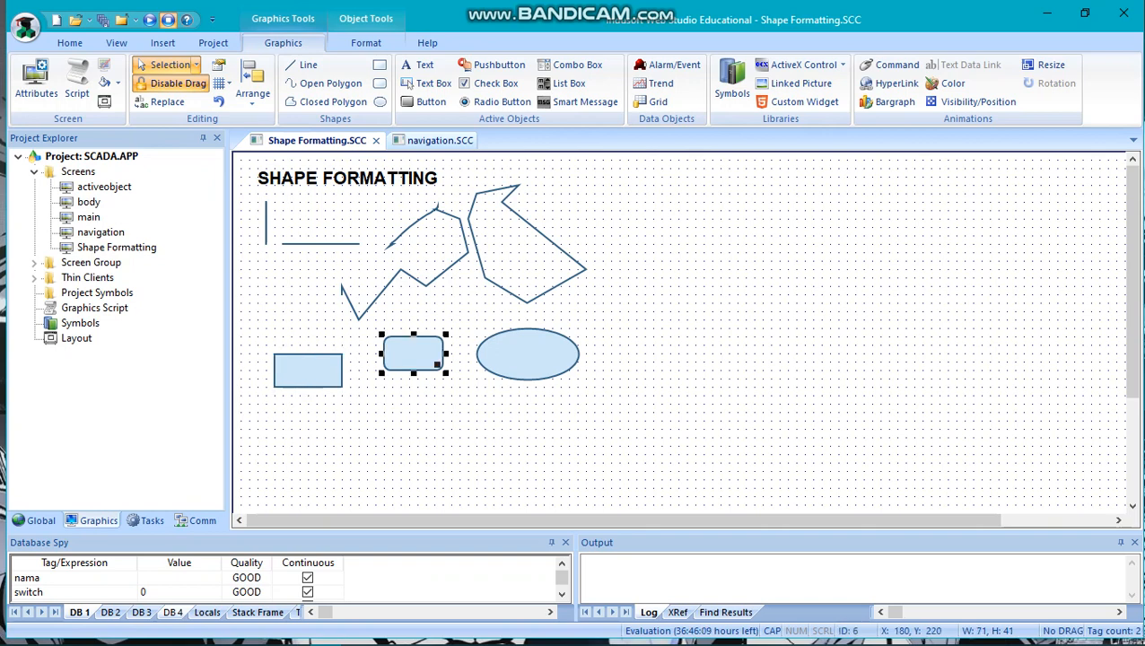
Select the ellipse to test the drag lock, and turn off Disable Drag.
{"action": "left_click", "coordinate": [528, 354]}
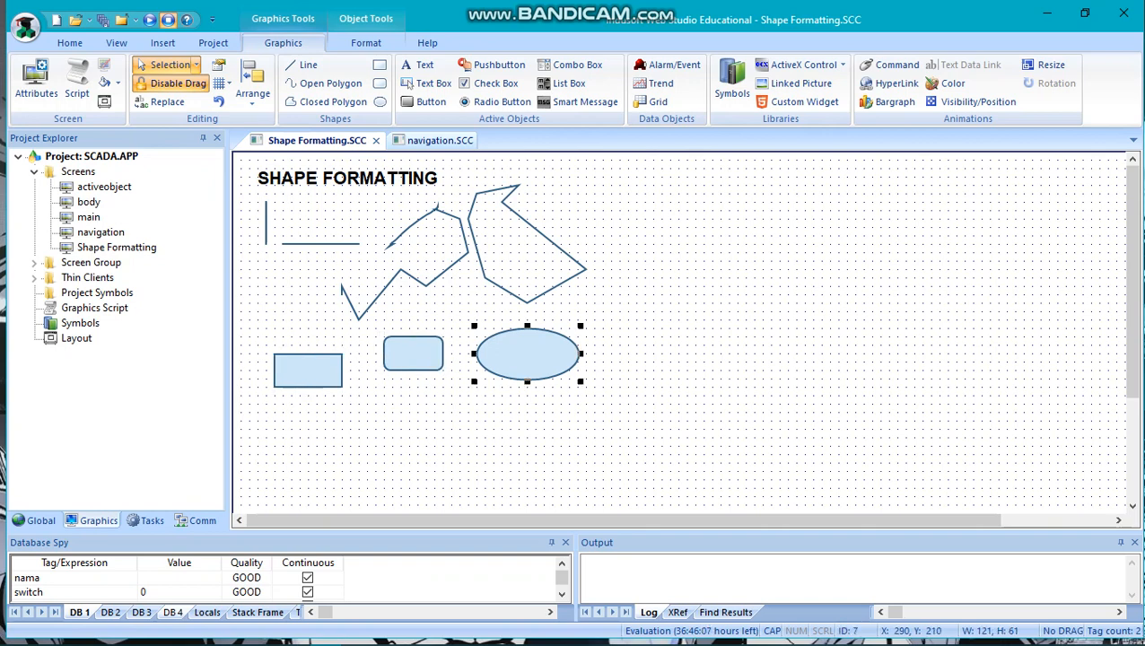
{"action": "left_click", "coordinate": [176, 83]}
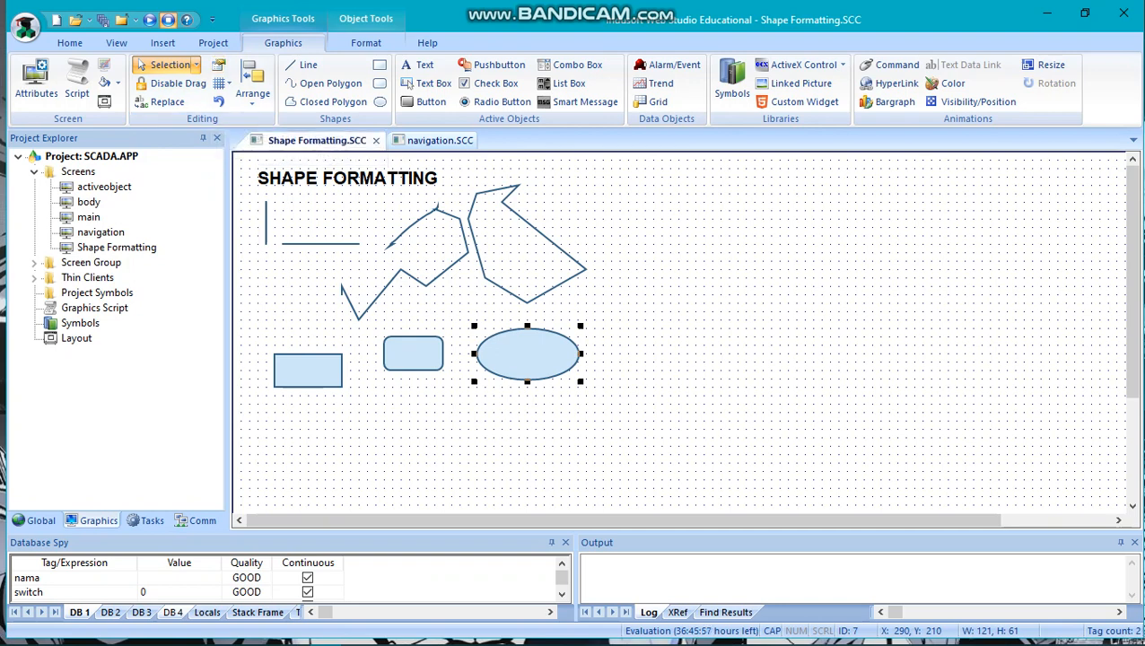
Review the object properties of the ellipse and of the rounded rectangle, closing each without changes.
{"action": "key", "text": "alt+Return"}
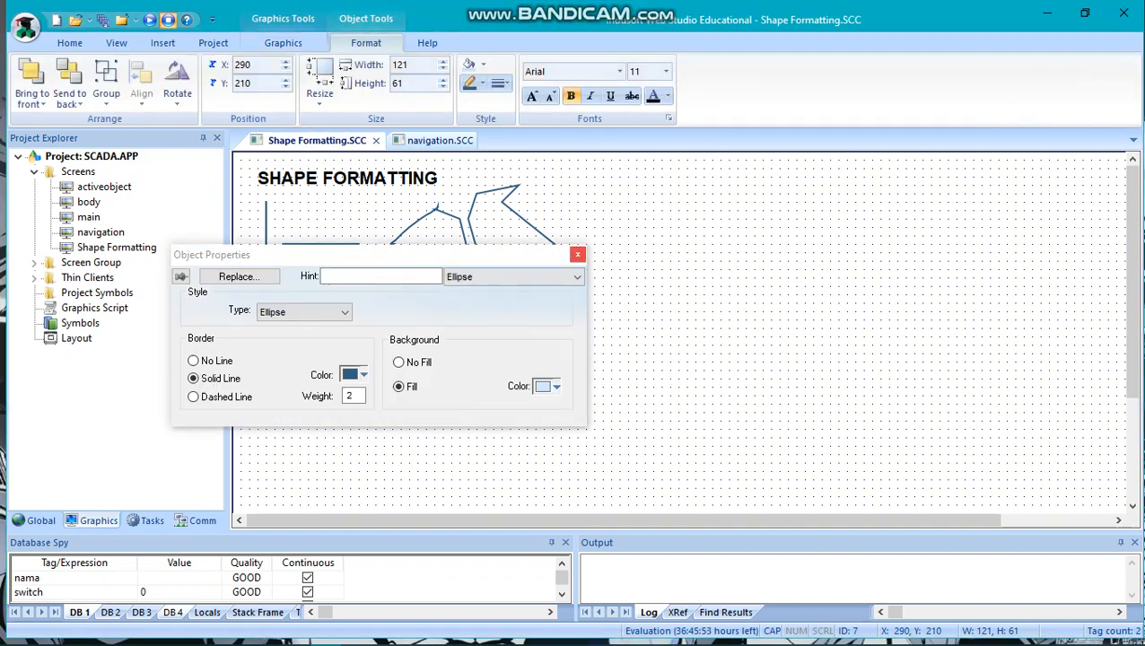
{"action": "left_click", "coordinate": [578, 255]}
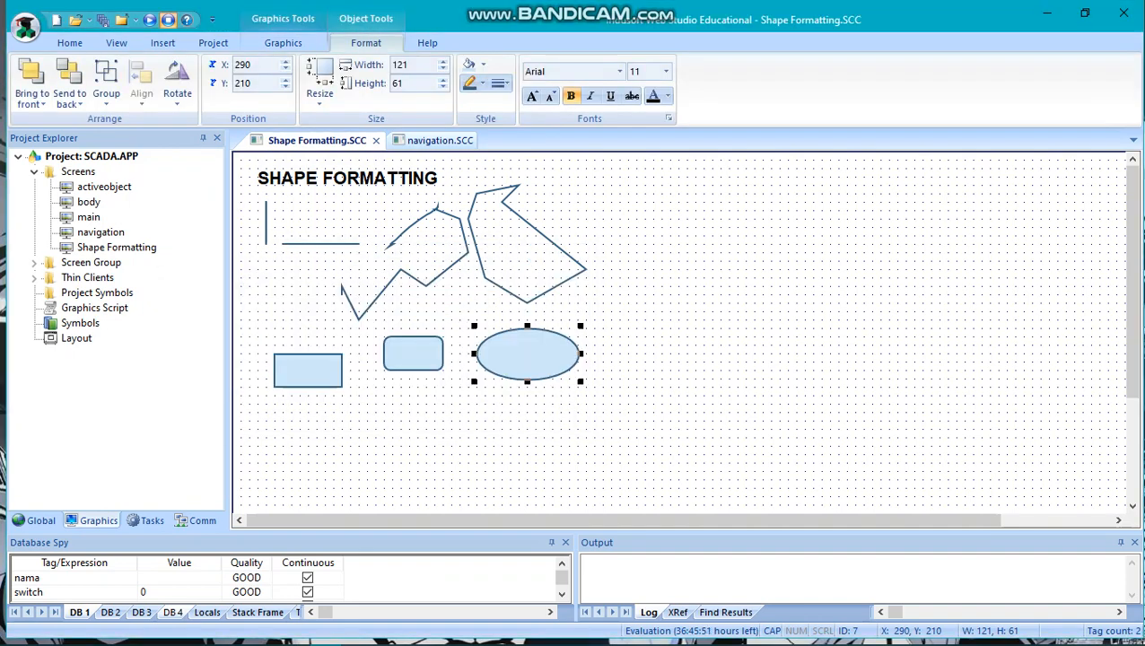
{"action": "left_click", "coordinate": [283, 42]}
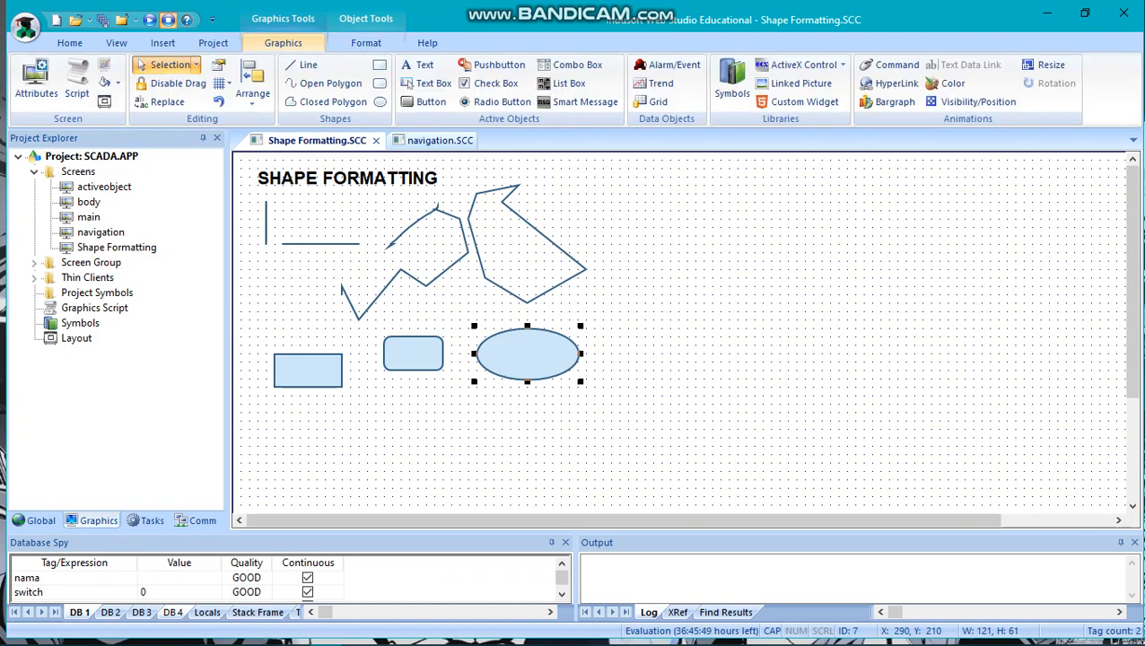
{"action": "left_click", "coordinate": [414, 354]}
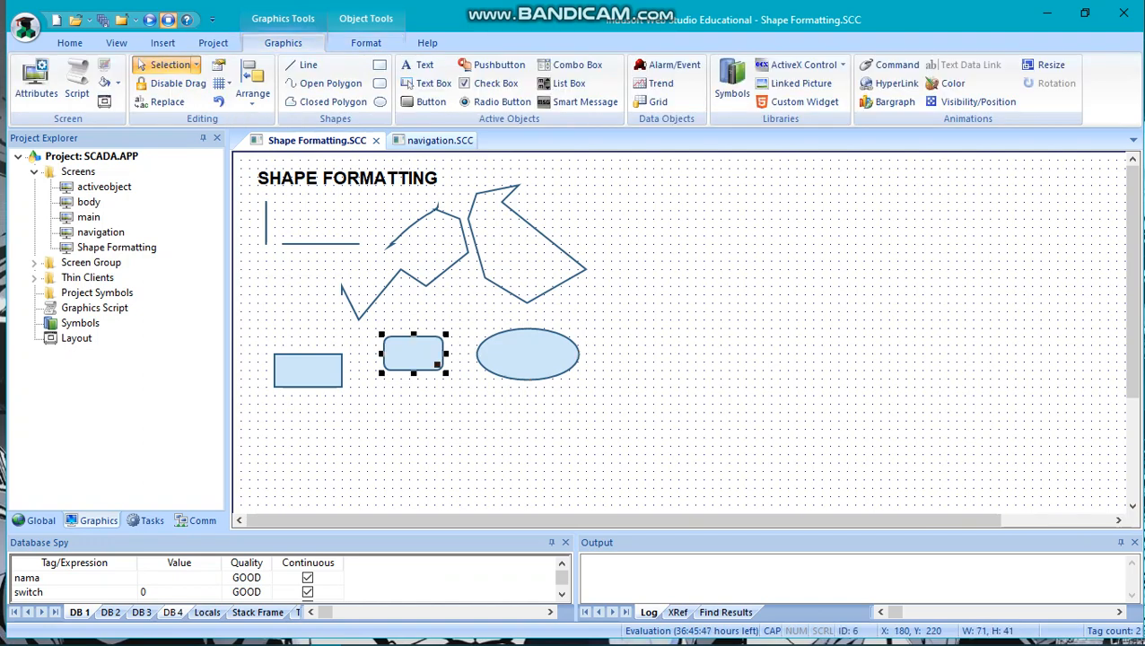
{"action": "left_click", "coordinate": [218, 65]}
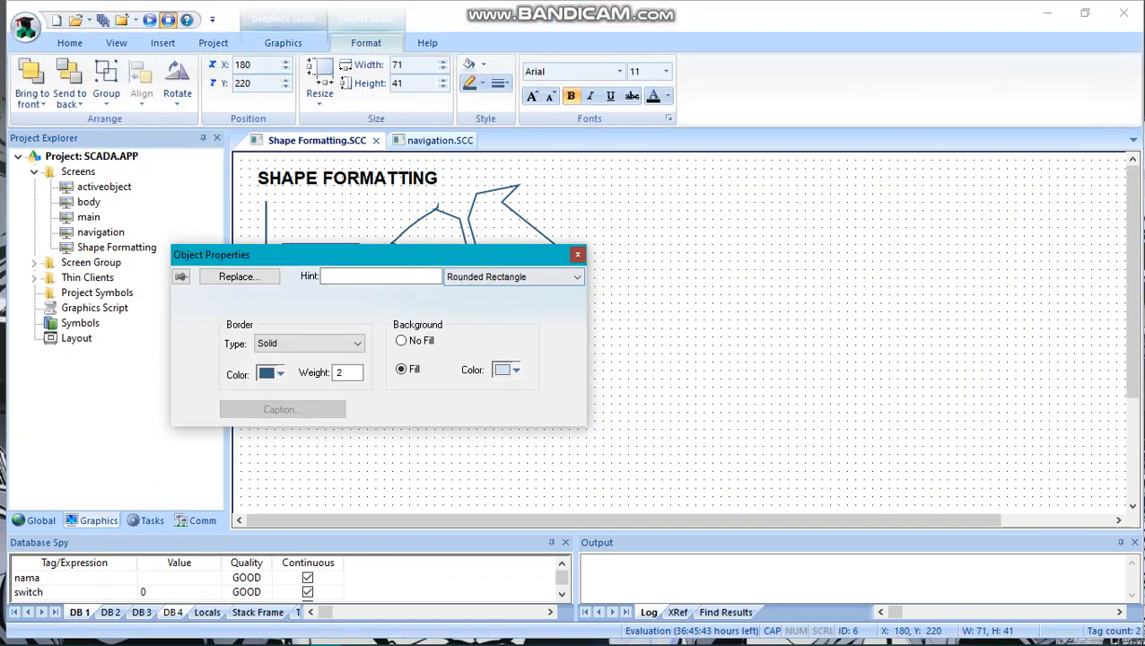
{"action": "left_click", "coordinate": [577, 254]}
{"action": "left_click", "coordinate": [283, 43]}
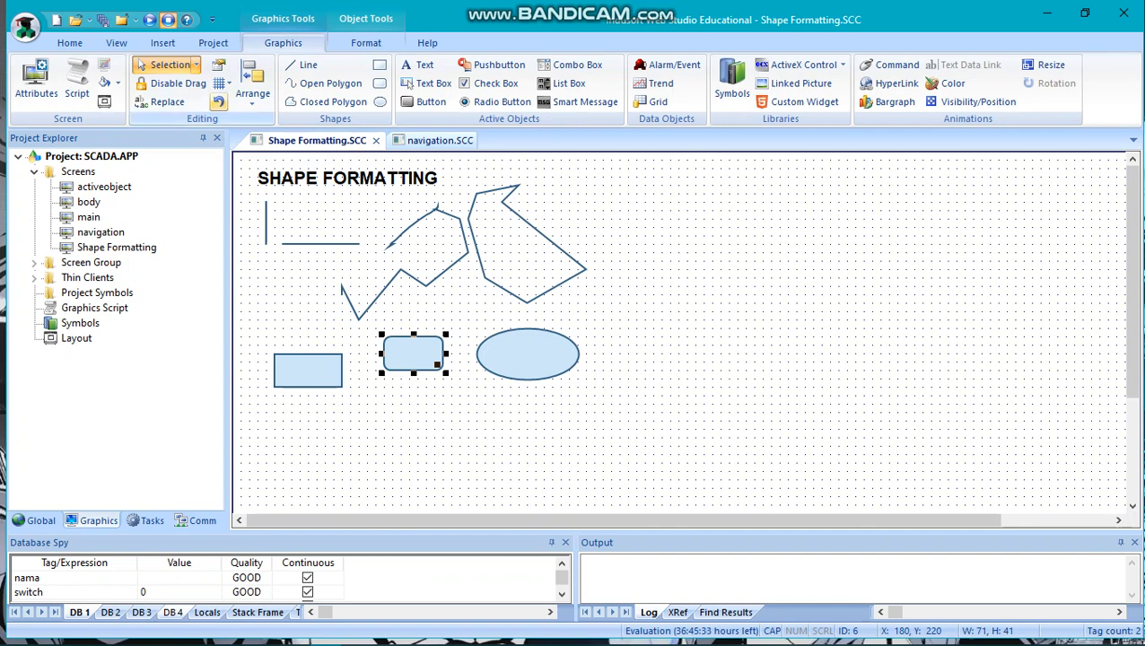
Hide the screen editor's gridlines and show them again.
{"action": "left_click", "coordinate": [229, 84]}
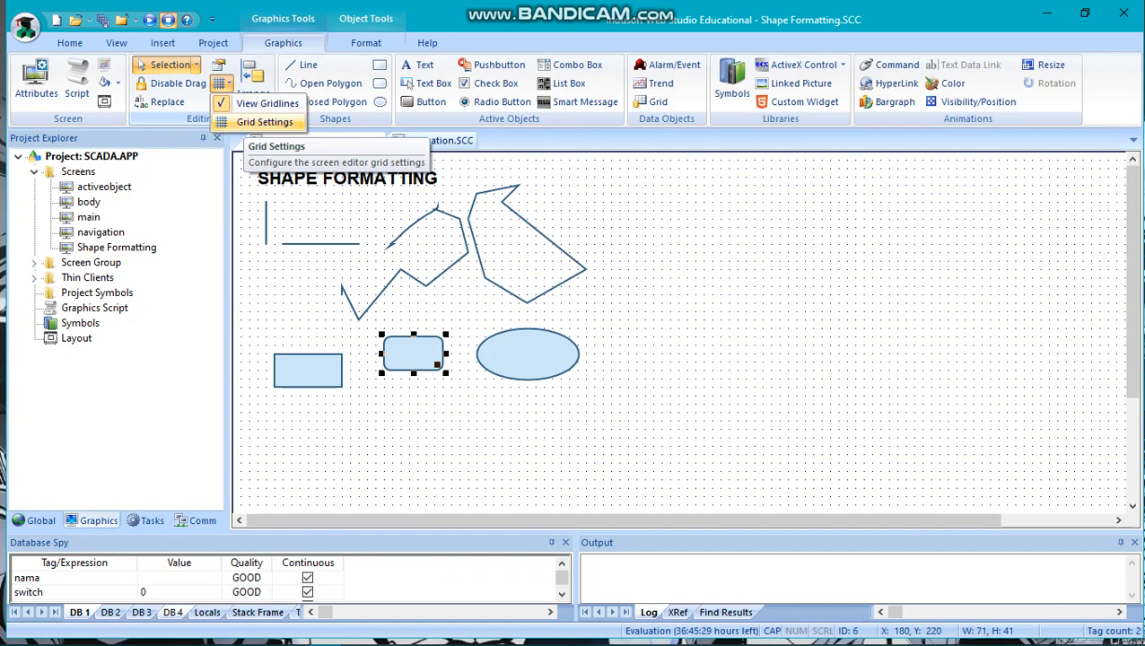
{"action": "left_click", "coordinate": [267, 103]}
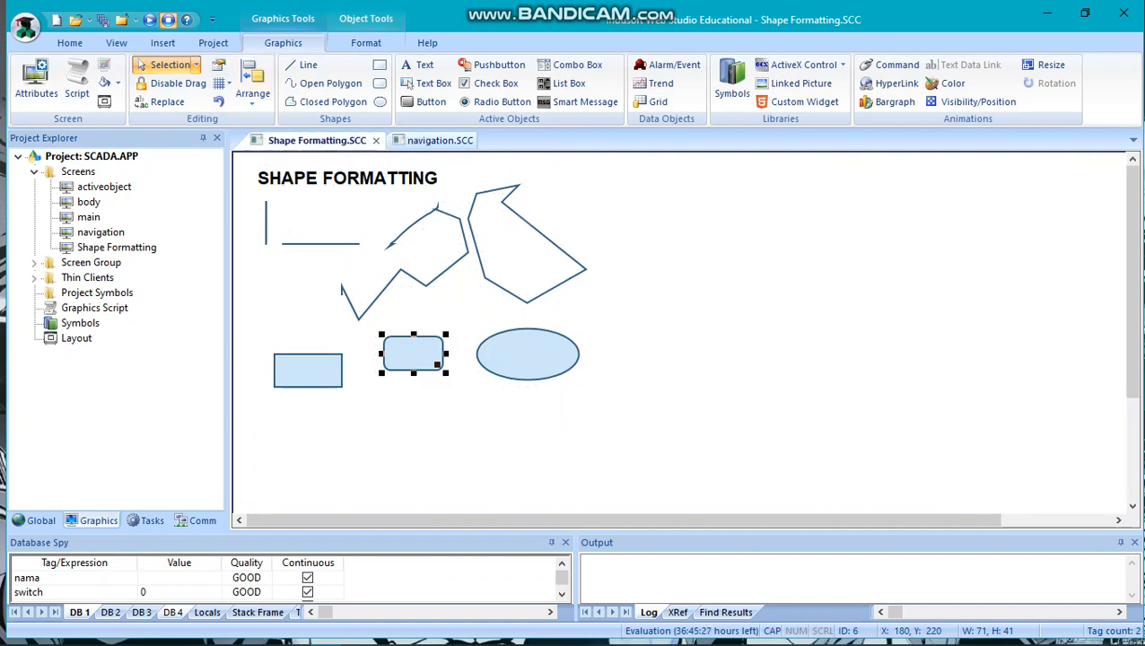
{"action": "left_click", "coordinate": [229, 83]}
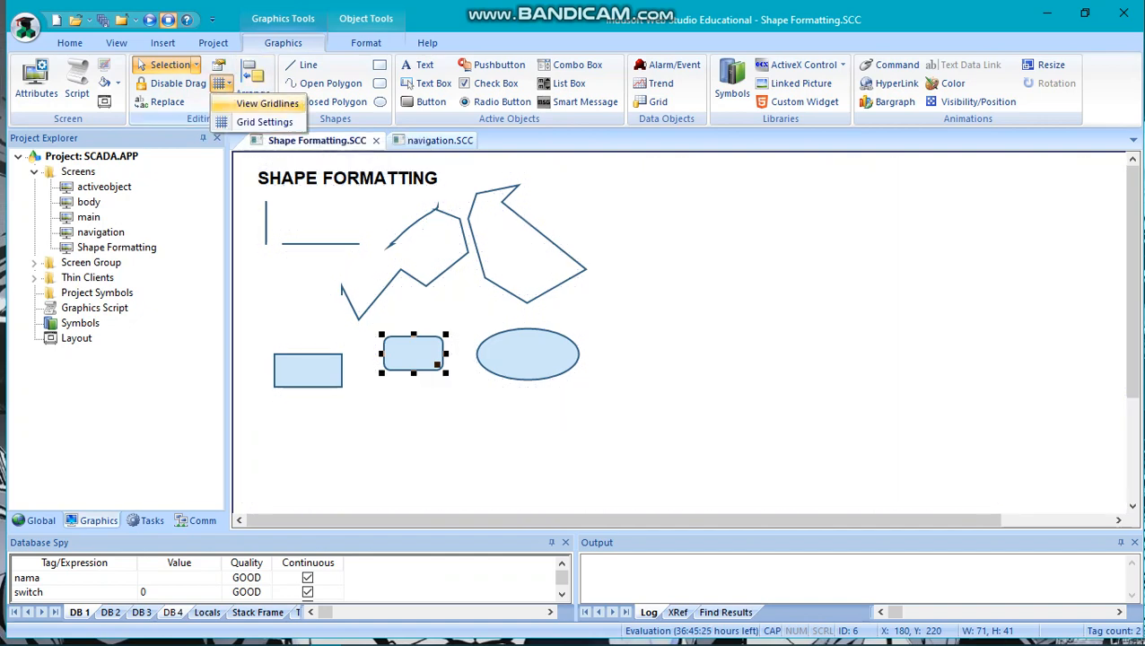
{"action": "left_click", "coordinate": [267, 103]}
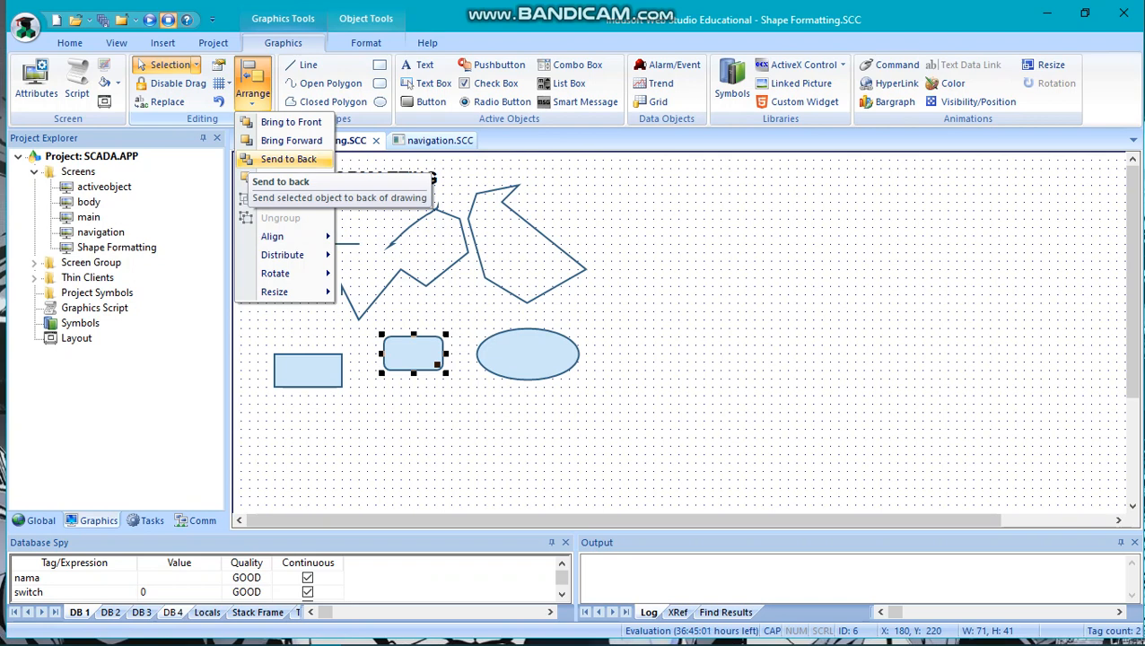
Move the rounded rectangle to about X 110, Y 240 so it overlaps the rectangle, and bring the rectangle forward.
{"action": "key", "text": "Escape"}
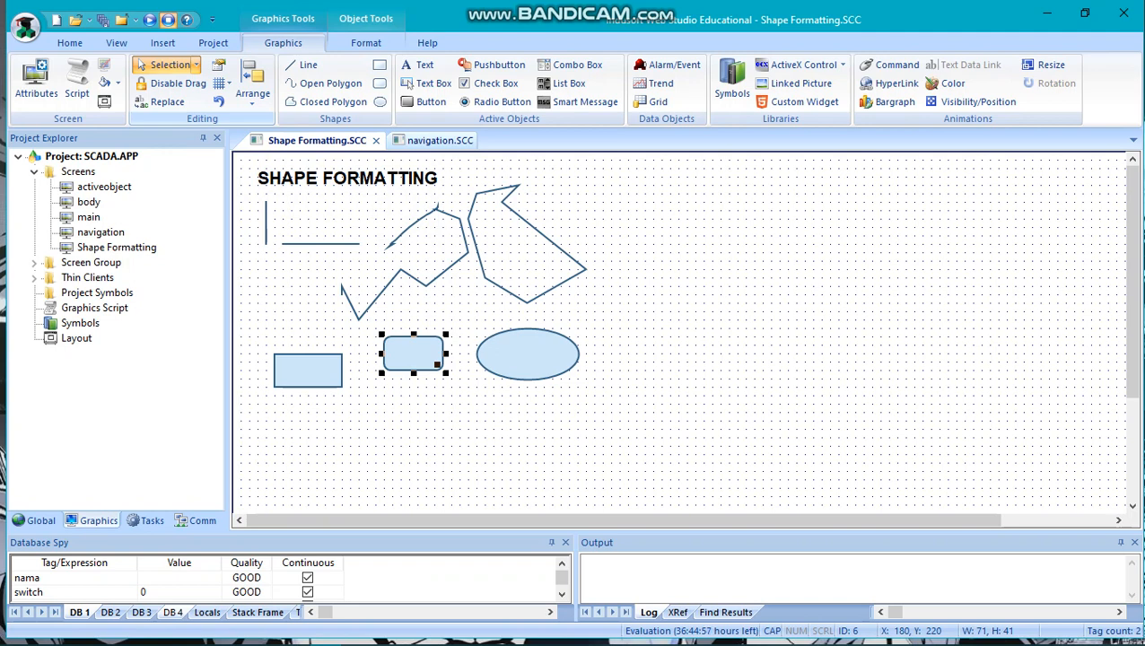
{"action": "left_click_drag", "start_coordinate": [413, 354], "coordinate": [354, 370]}
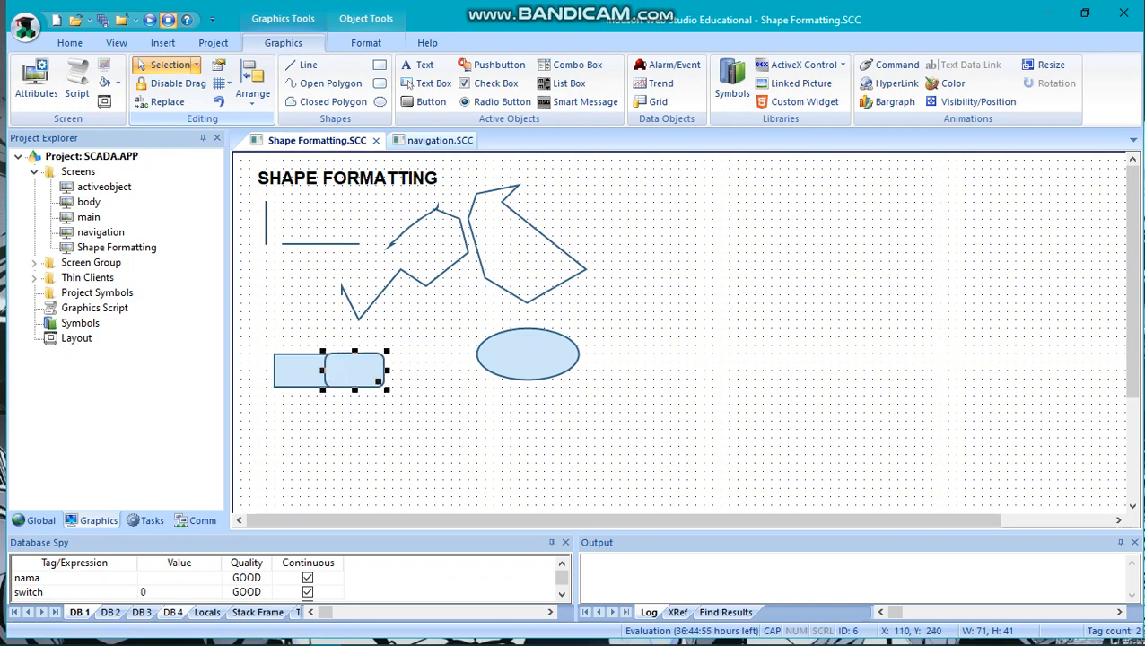
{"action": "left_click", "coordinate": [299, 371]}
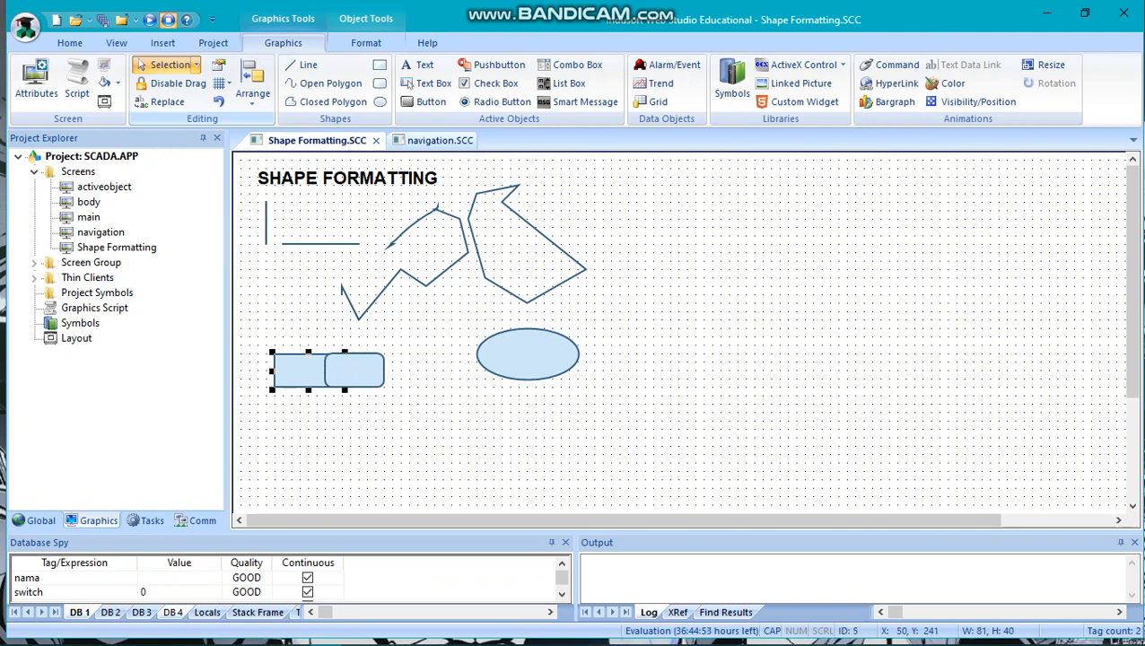
{"action": "left_click", "coordinate": [252, 82]}
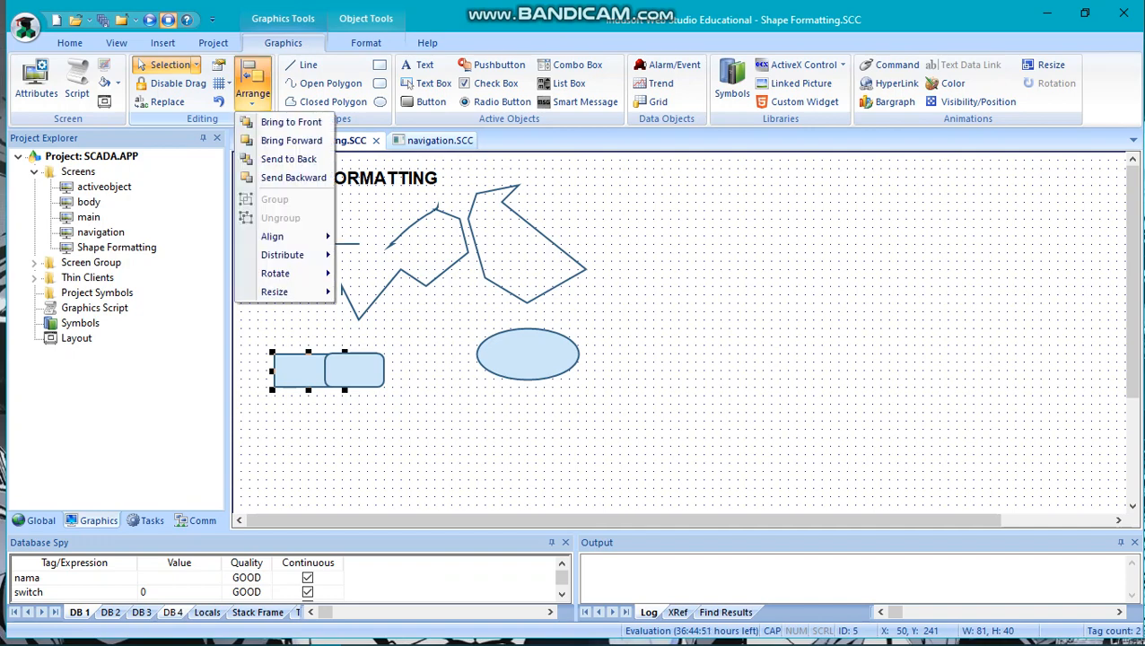
{"action": "left_click", "coordinate": [291, 140]}
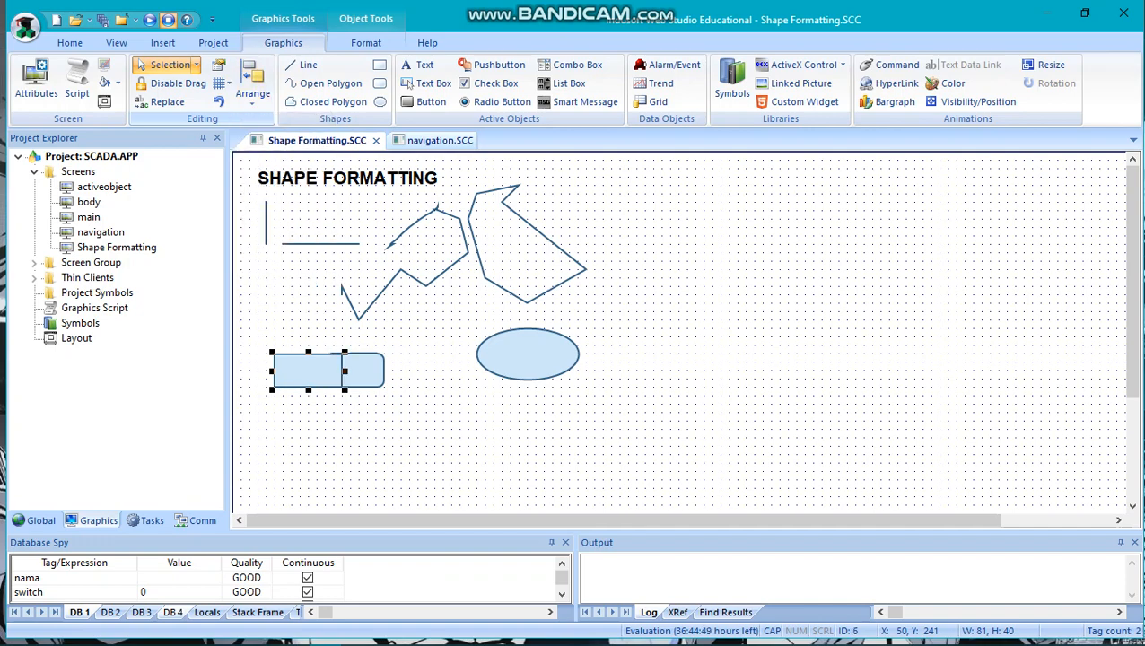
{"action": "left_click", "coordinate": [404, 358]}
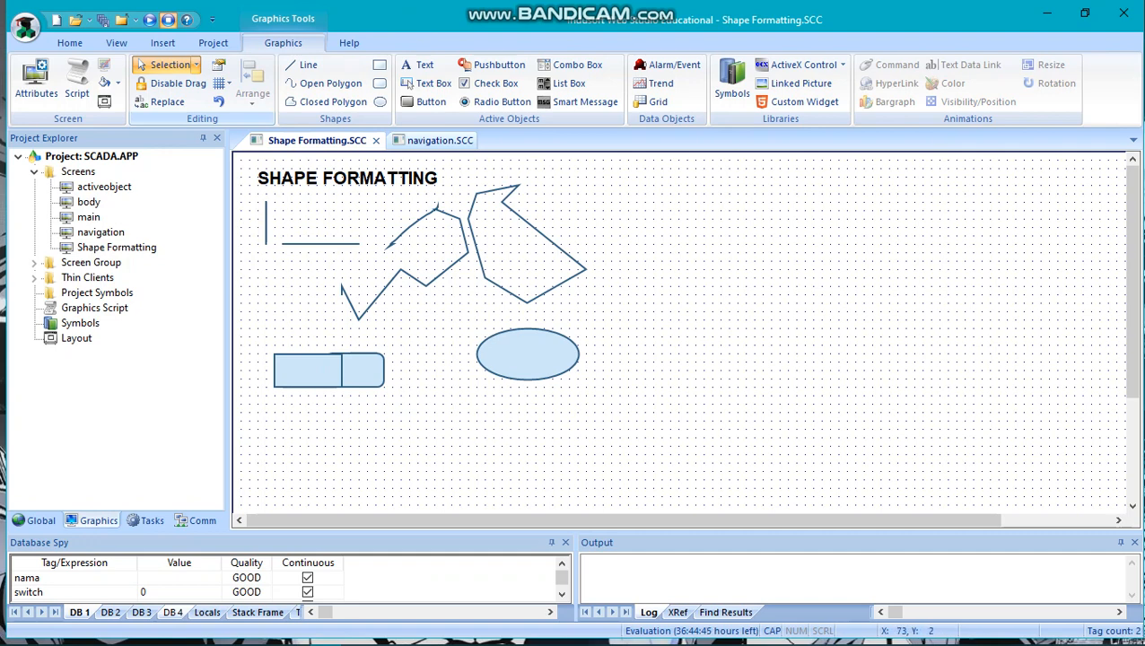
Review the Align and Distribute options with only the ellipse selected.
{"action": "left_click", "coordinate": [507, 339]}
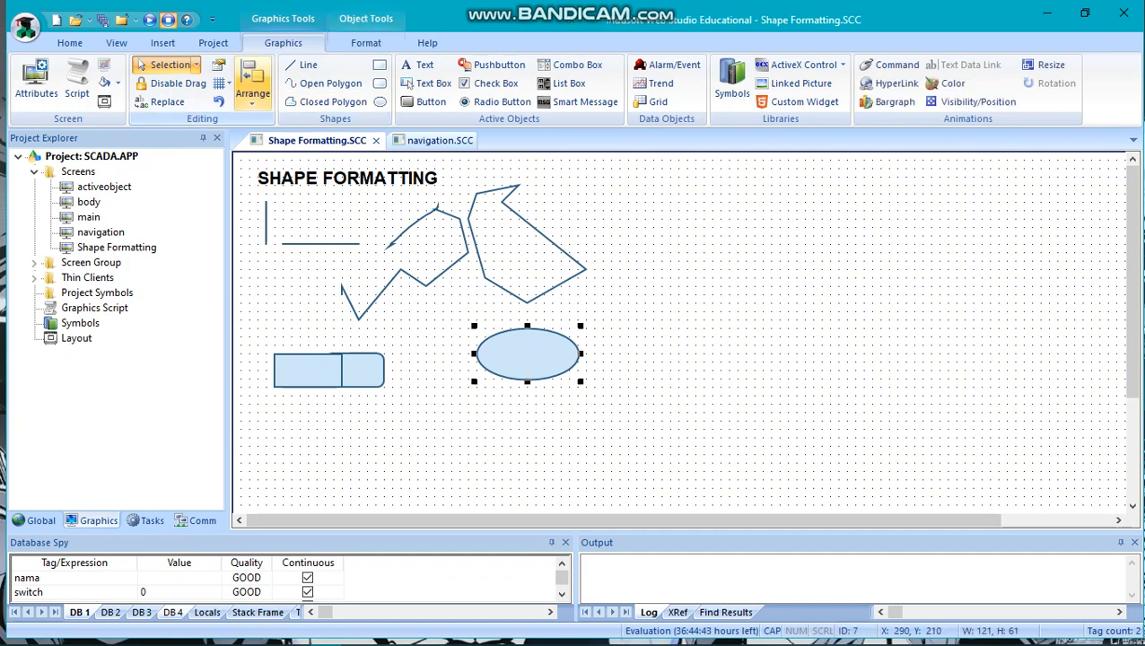
{"action": "left_click", "coordinate": [252, 86]}
{"action": "mouse_move", "coordinate": [272, 236]}
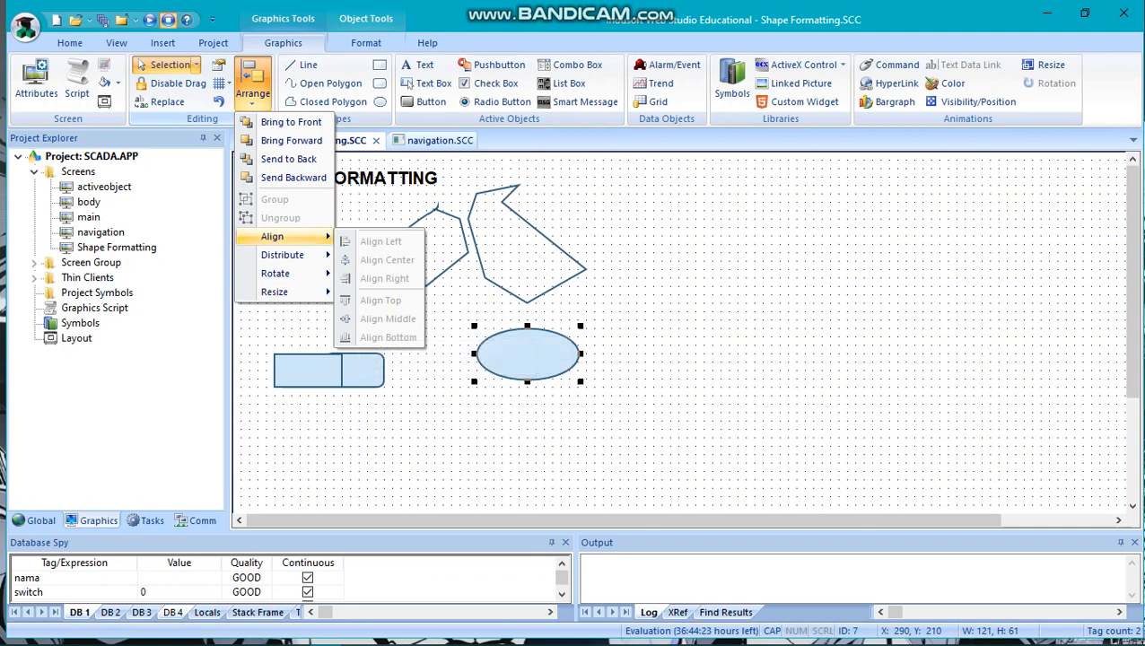
{"action": "key", "text": "Escape"}
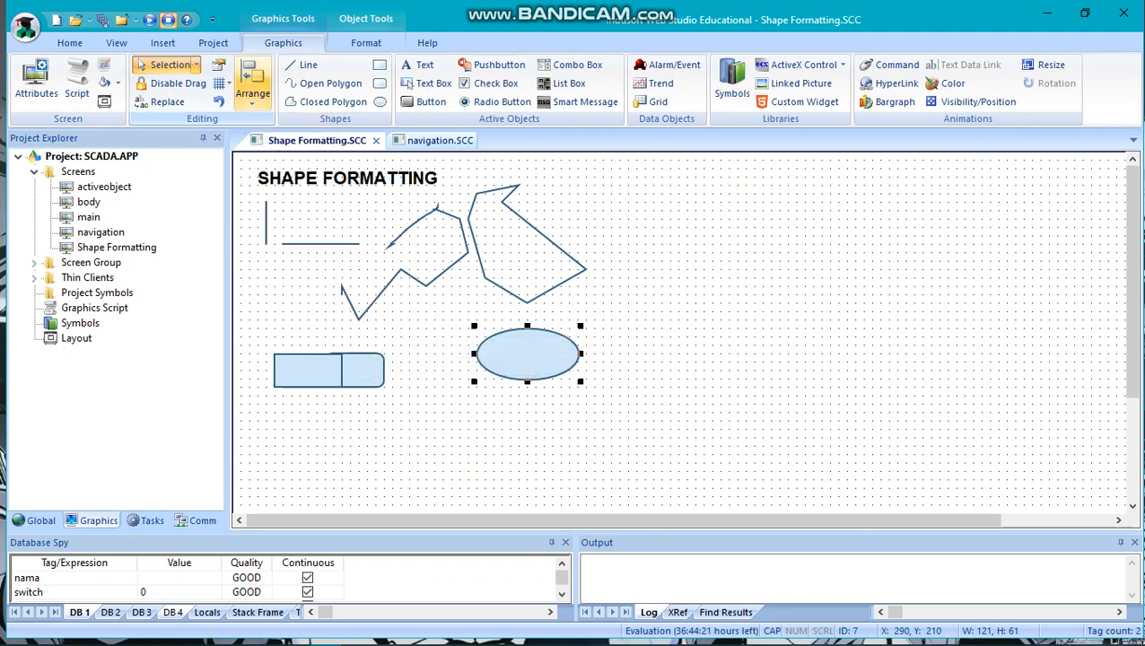
{"action": "left_click", "coordinate": [253, 85]}
{"action": "mouse_move", "coordinate": [283, 255]}
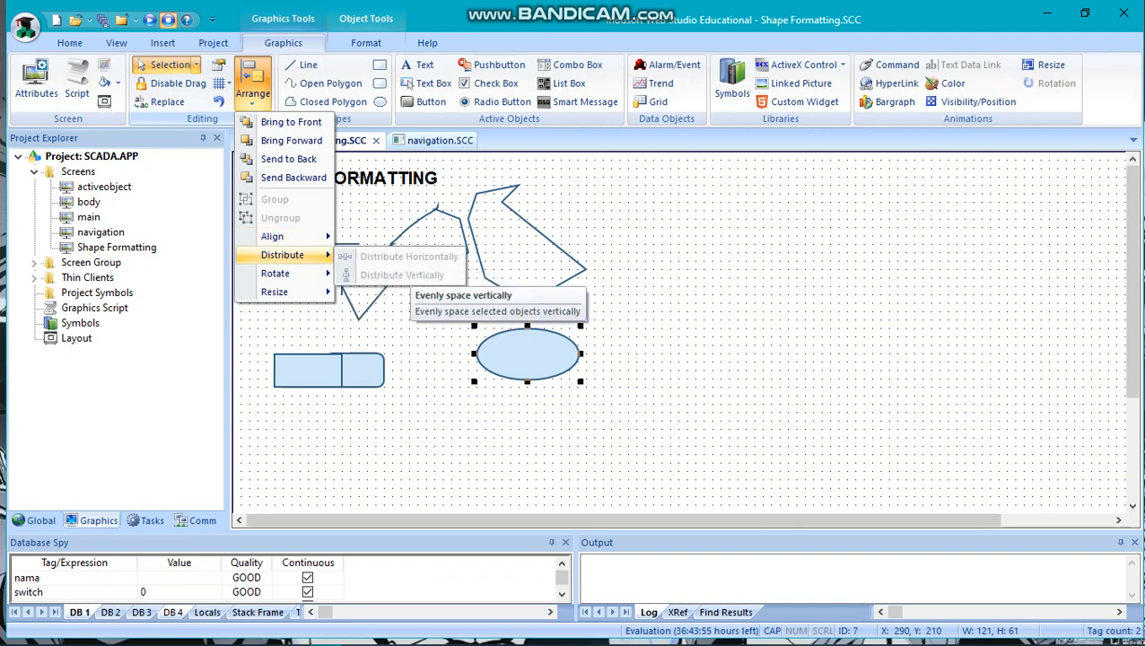
{"action": "key", "text": "Escape"}
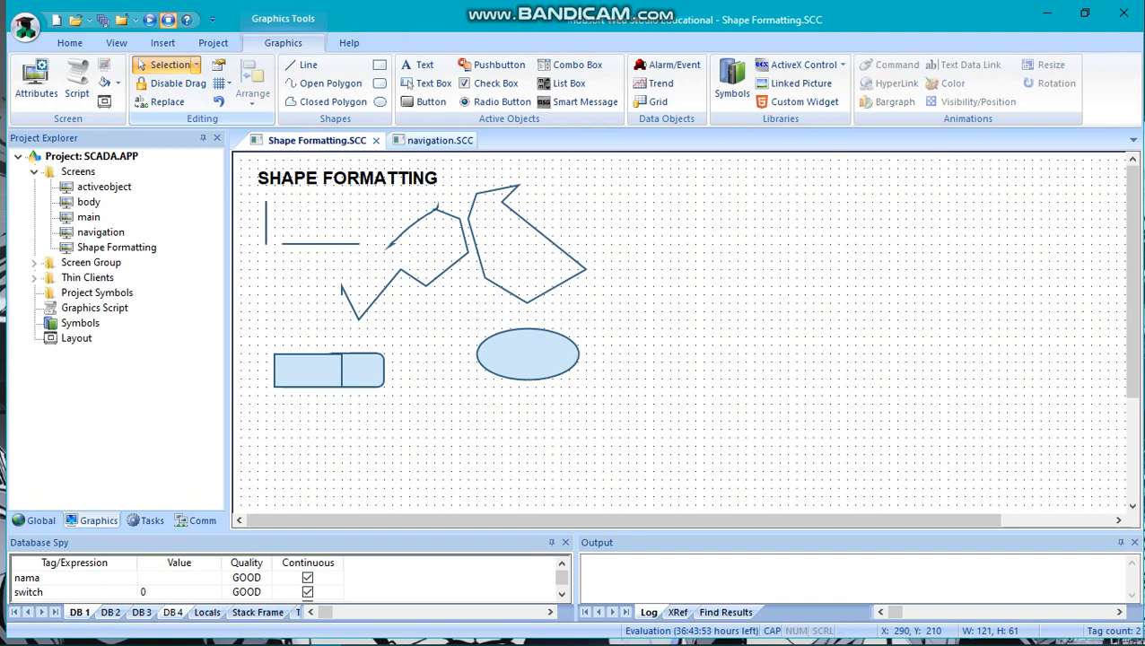
Select the rectangle, rounded rectangle and ellipse together and distribute them horizontally.
{"action": "left_click_drag", "start_coordinate": [298, 344], "coordinate": [531, 411]}
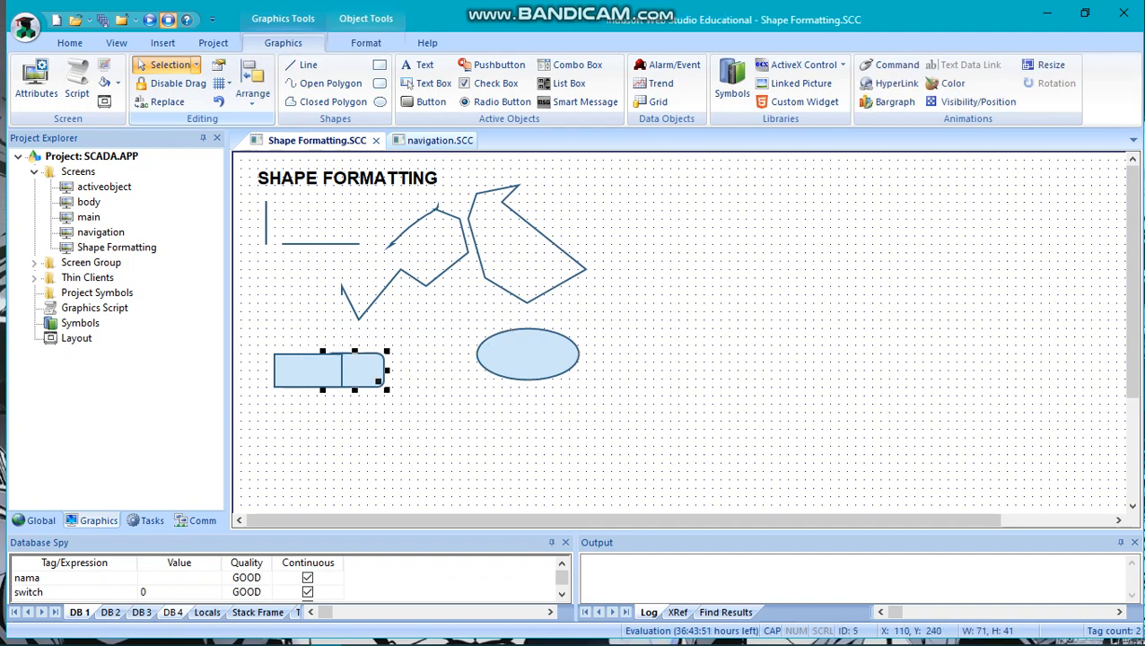
{"action": "left_click_drag", "start_coordinate": [244, 436], "coordinate": [597, 319]}
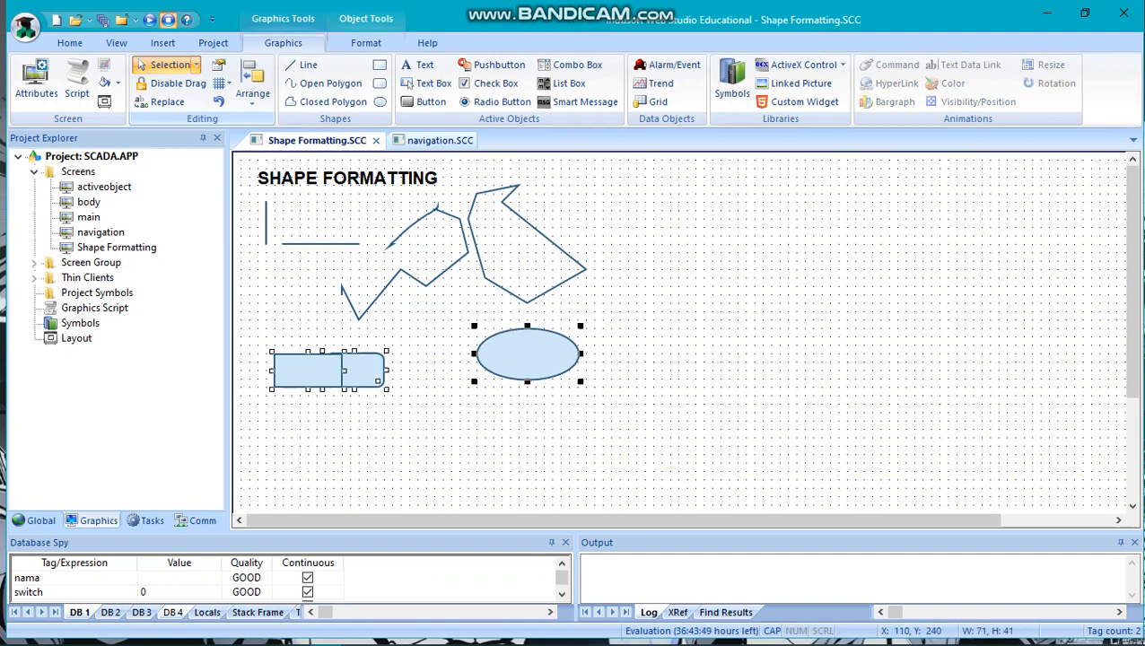
{"action": "left_click", "coordinate": [252, 85]}
{"action": "mouse_move", "coordinate": [283, 255]}
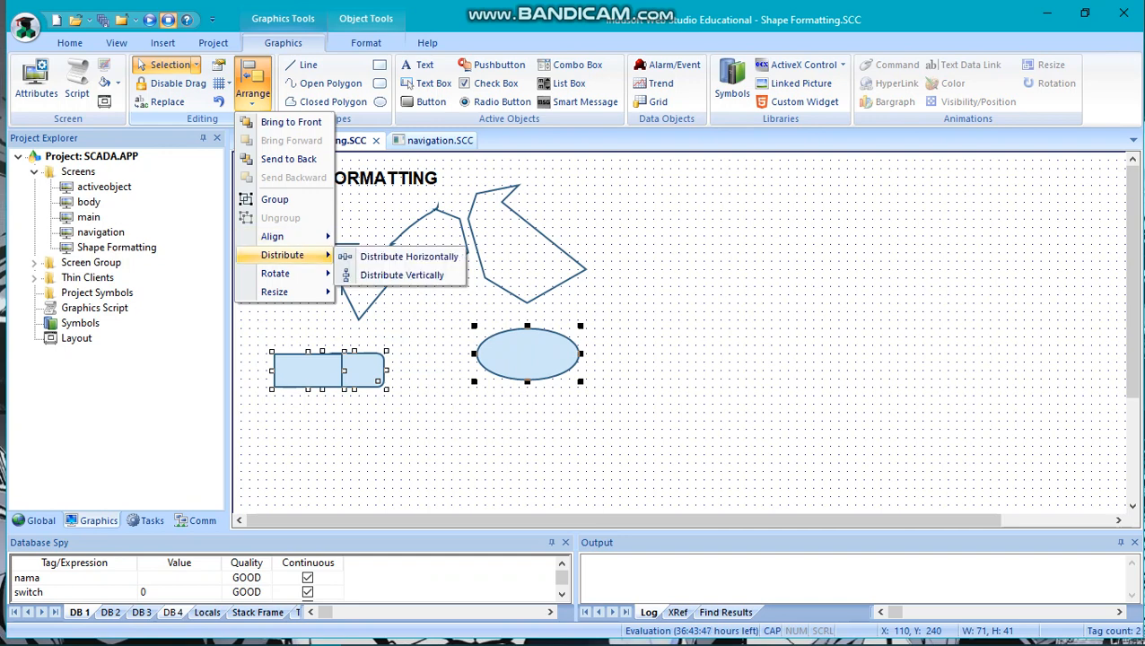
{"action": "left_click", "coordinate": [409, 256]}
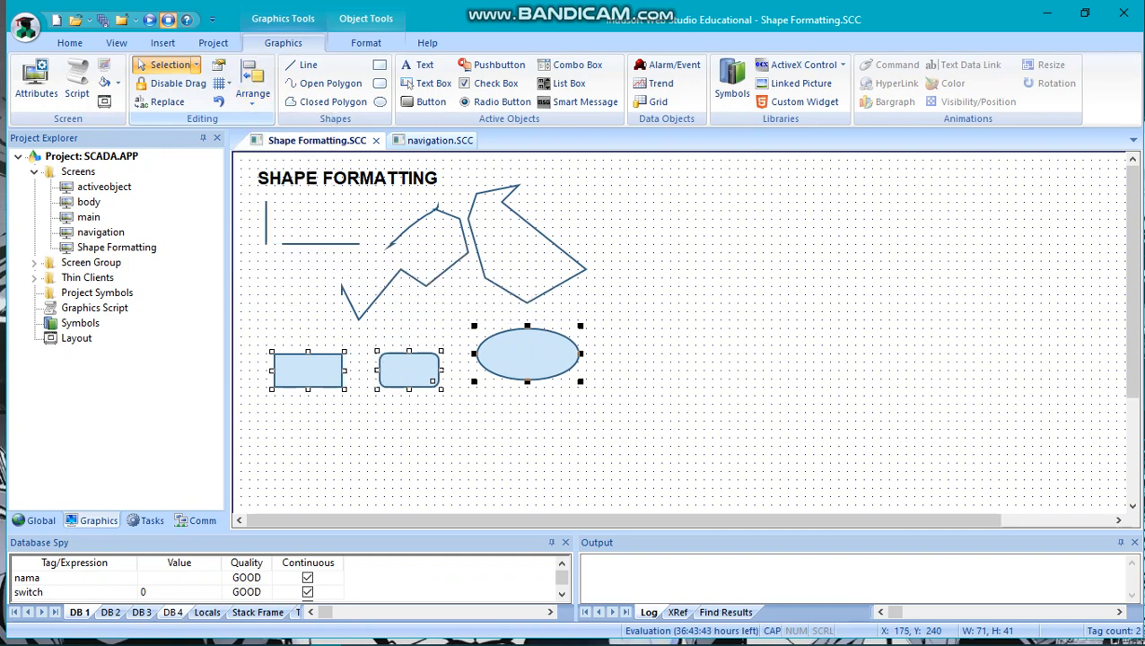
Align the middles of the rectangle, rounded rectangle and ellipse, and clear the selection.
{"action": "left_click", "coordinate": [253, 85]}
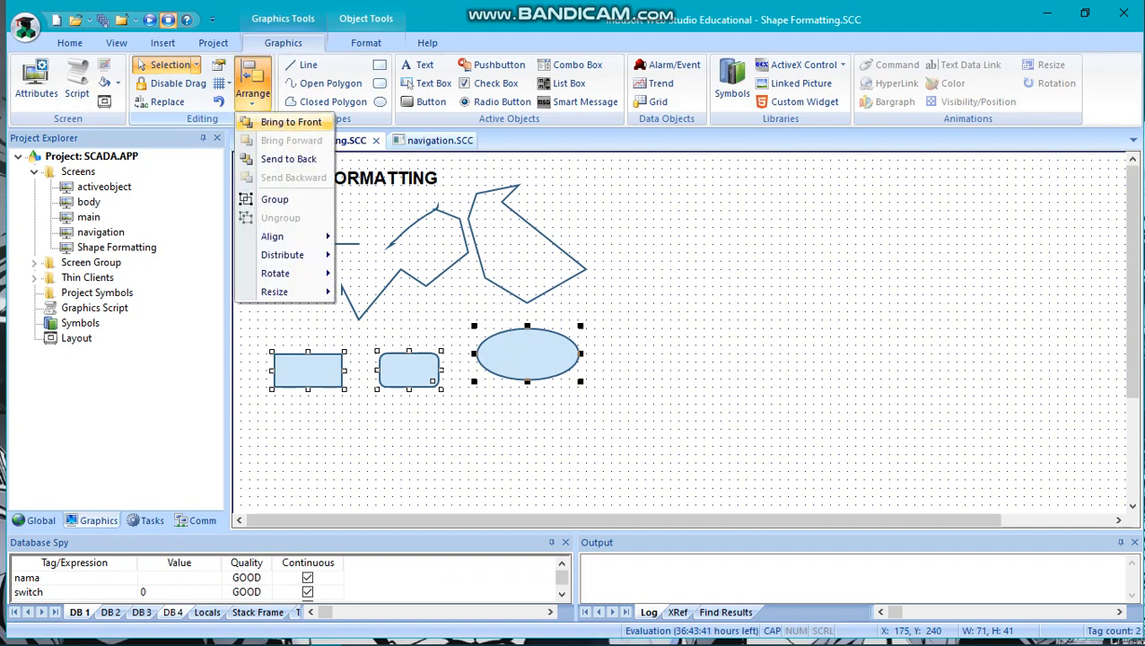
{"action": "mouse_move", "coordinate": [278, 236]}
{"action": "left_click", "coordinate": [387, 318]}
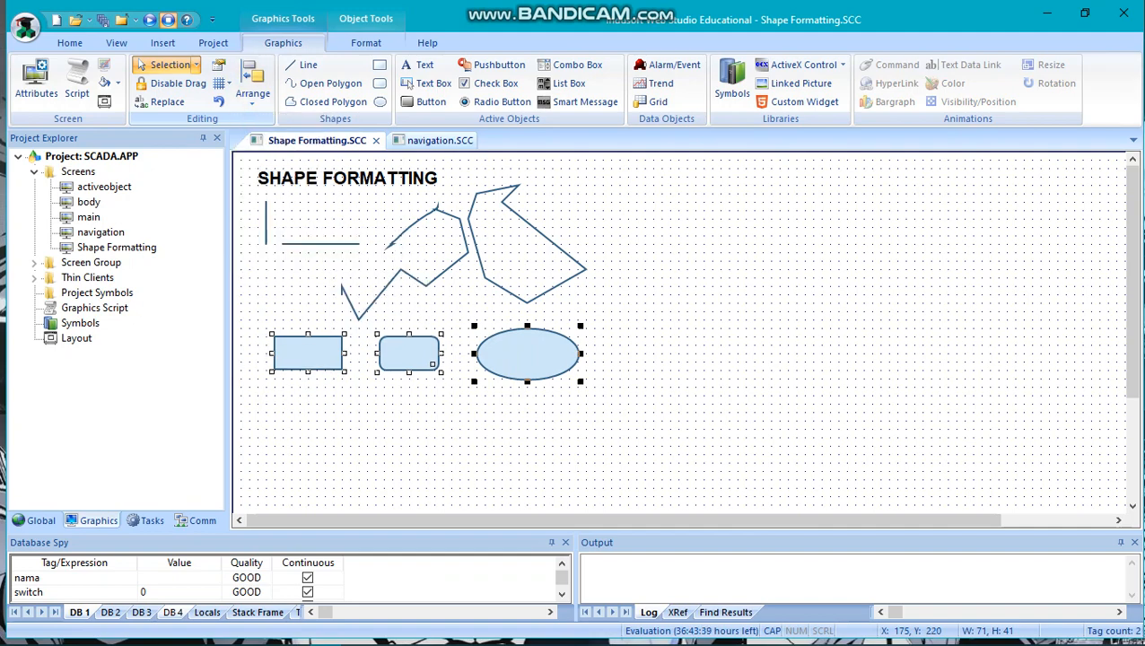
{"action": "left_click", "coordinate": [319, 415]}
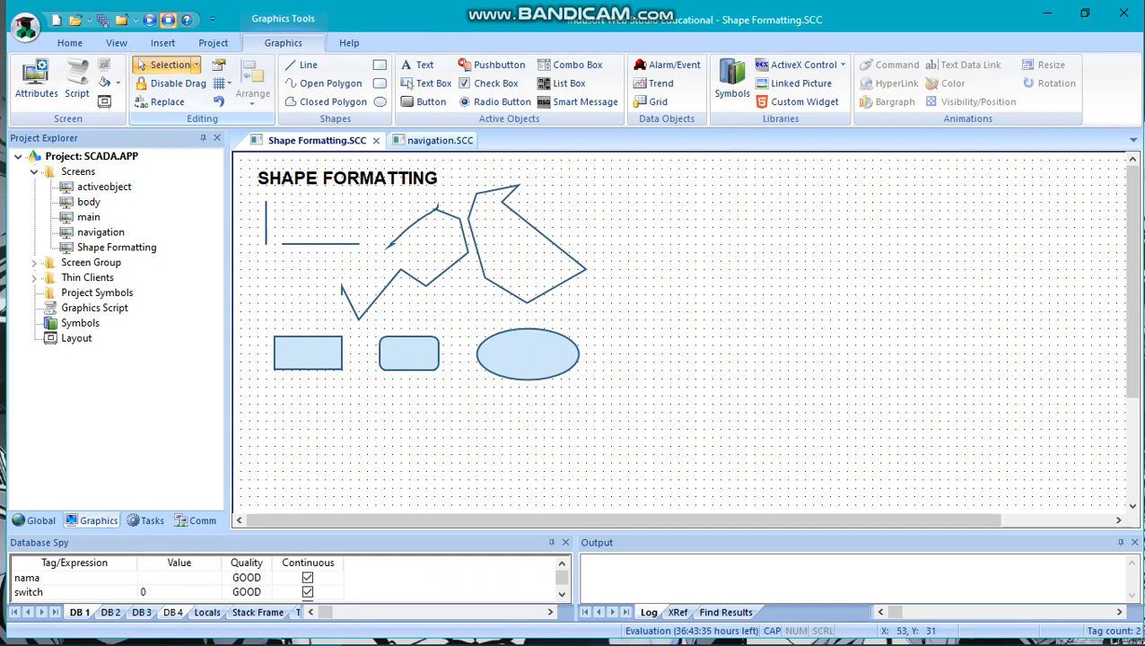
Rotate the ellipse once with the Rotate command so it stands upright.
{"action": "left_click", "coordinate": [520, 350]}
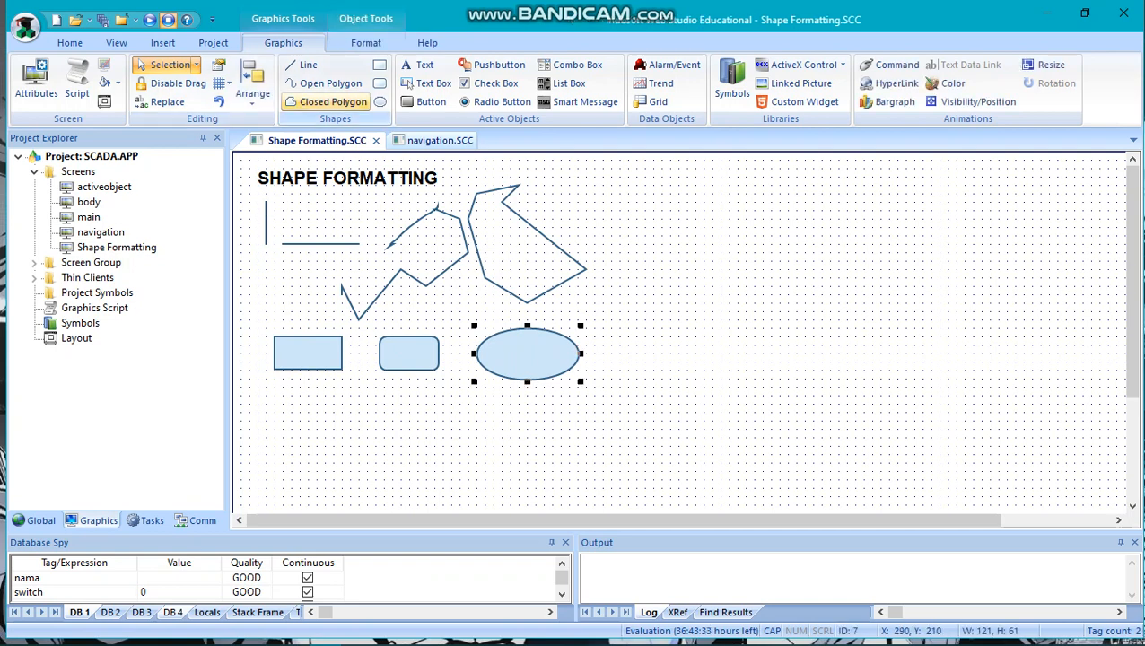
{"action": "left_click", "coordinate": [252, 85]}
{"action": "mouse_move", "coordinate": [287, 272]}
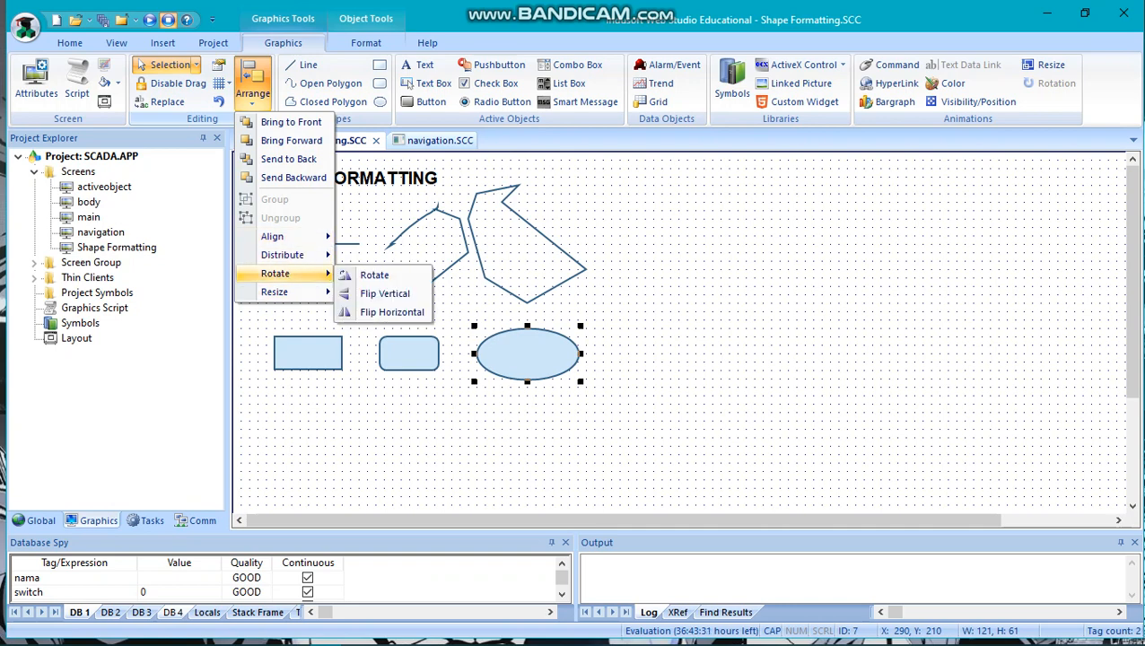
{"action": "left_click", "coordinate": [373, 275]}
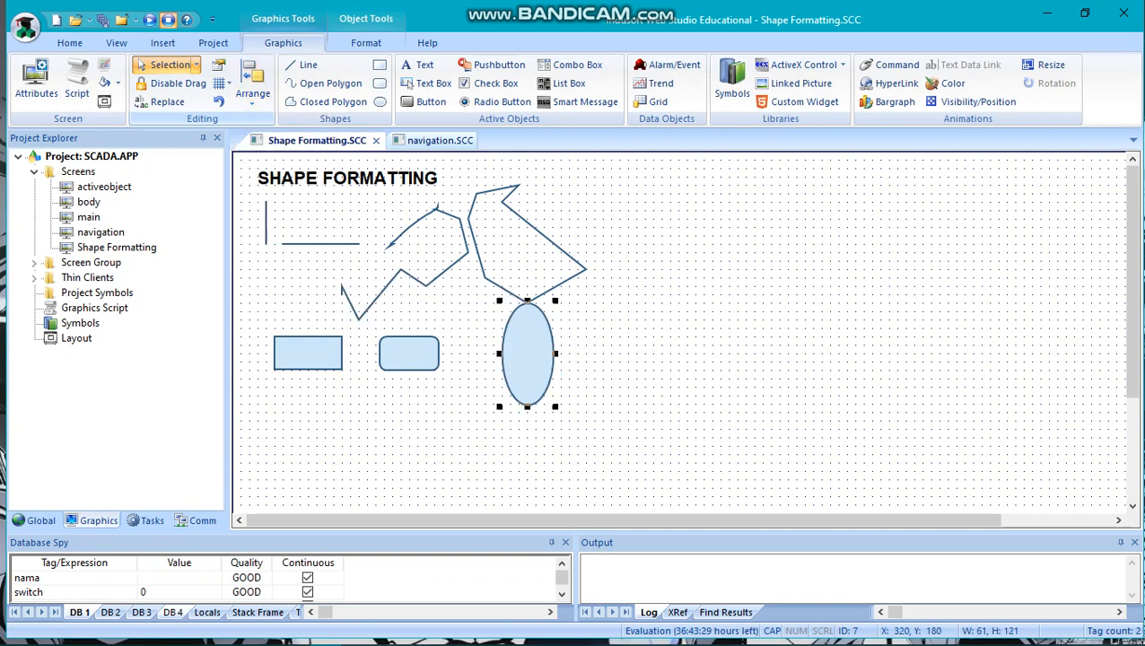
Resize the ellipse horizontally into a circle and move it below the closed polygon, to X 280, Y 200.
{"action": "left_click", "coordinate": [252, 85]}
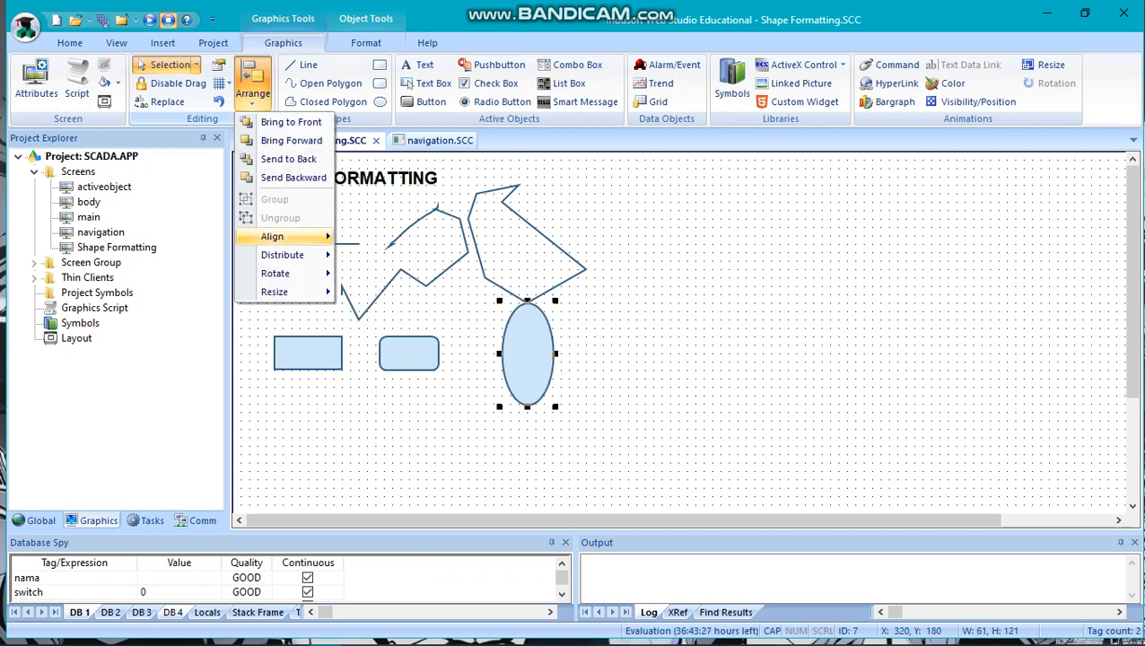
{"action": "mouse_move", "coordinate": [279, 292]}
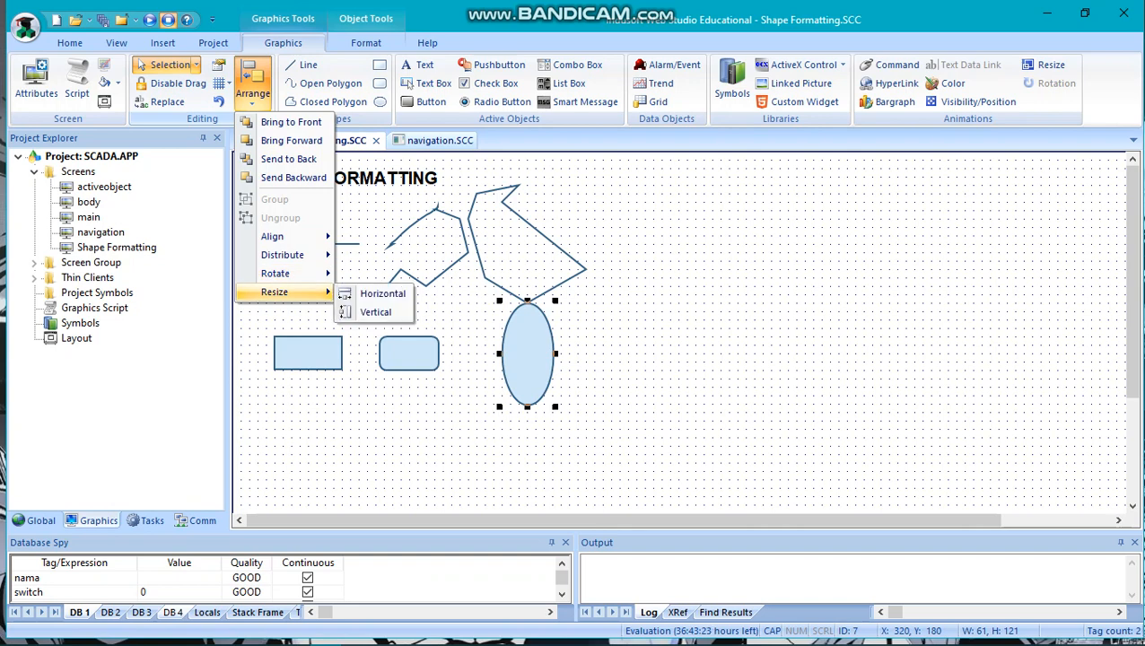
{"action": "left_click", "coordinate": [381, 294]}
{"action": "left_click", "coordinate": [548, 423]}
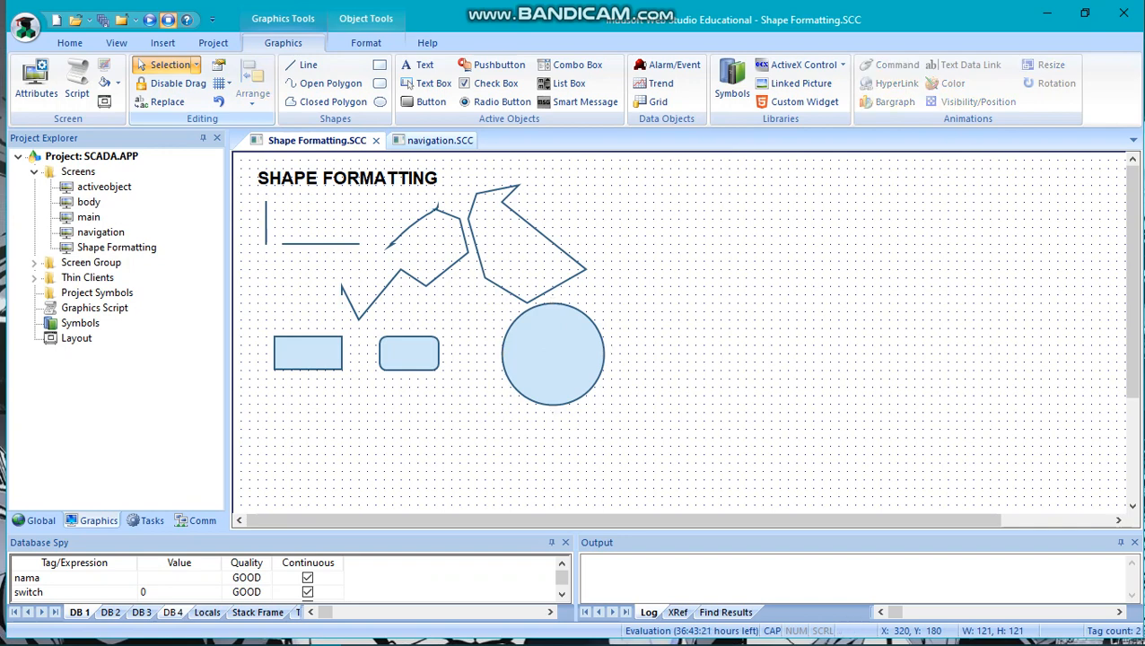
{"action": "left_click_drag", "start_coordinate": [548, 351], "coordinate": [514, 368]}
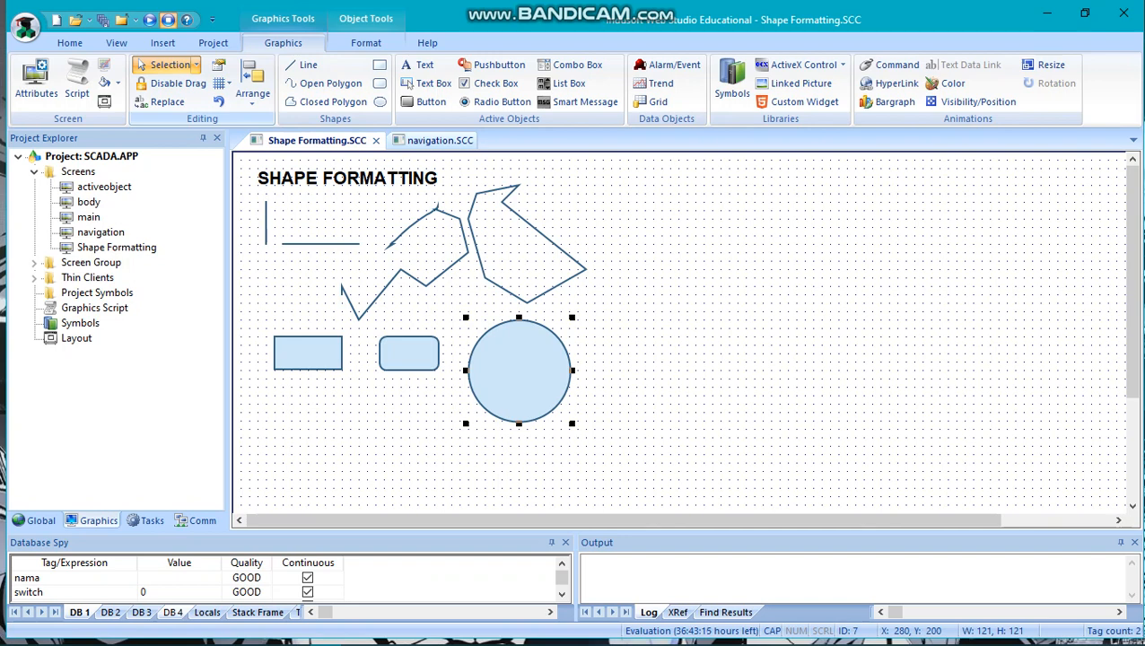
{"action": "left_click", "coordinate": [400, 395]}
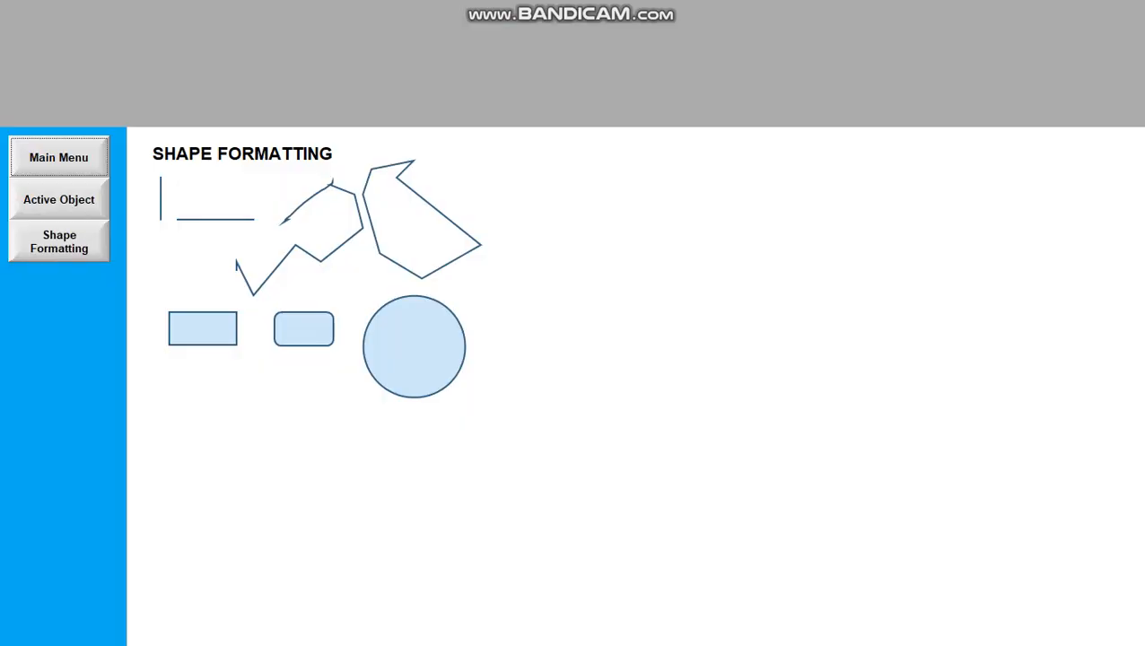
Return to the development environment to stop the running project, and close the Shape Formatting and navigation screens.
{"action": "key", "text": "alt+Tab"}
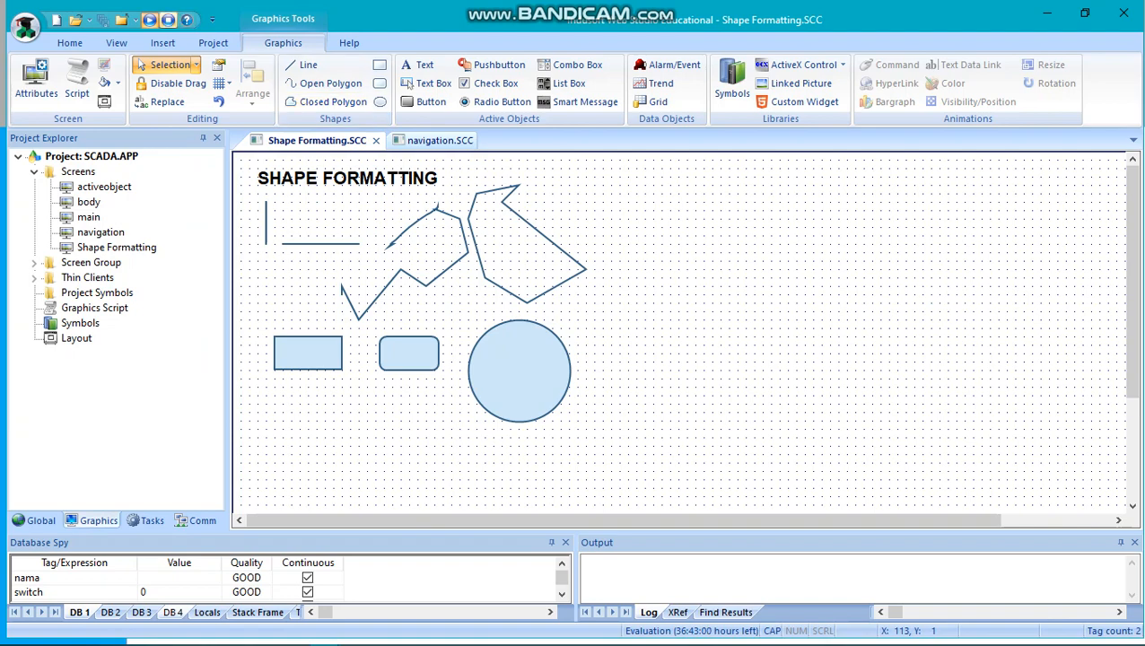
{"action": "left_click", "coordinate": [168, 20]}
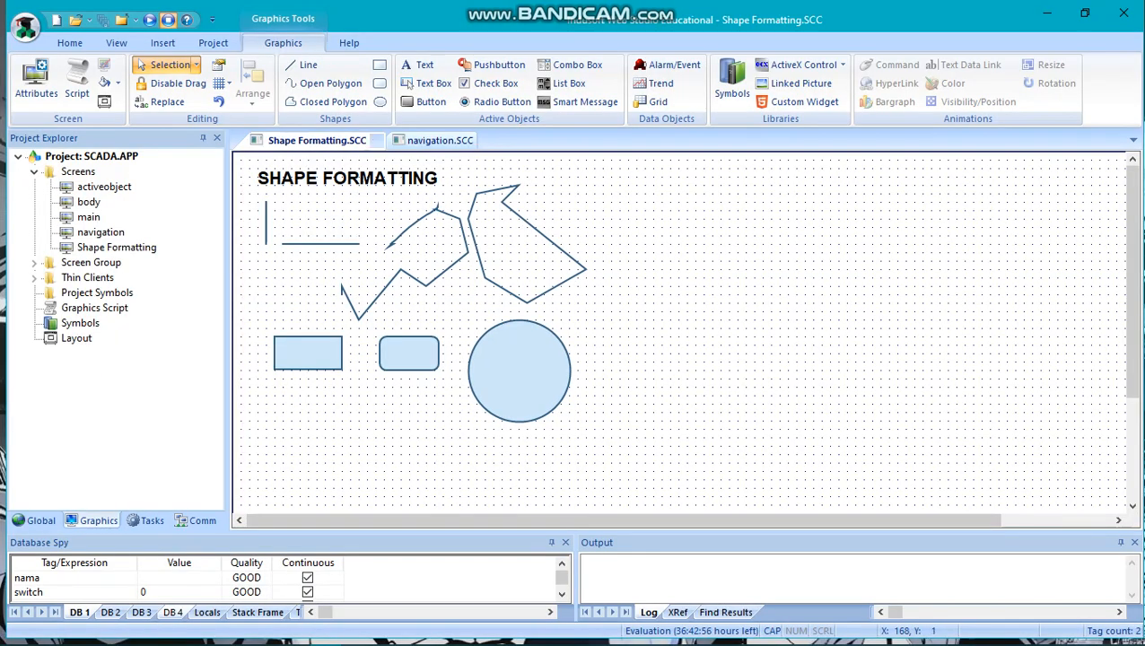
{"action": "left_click", "coordinate": [377, 141]}
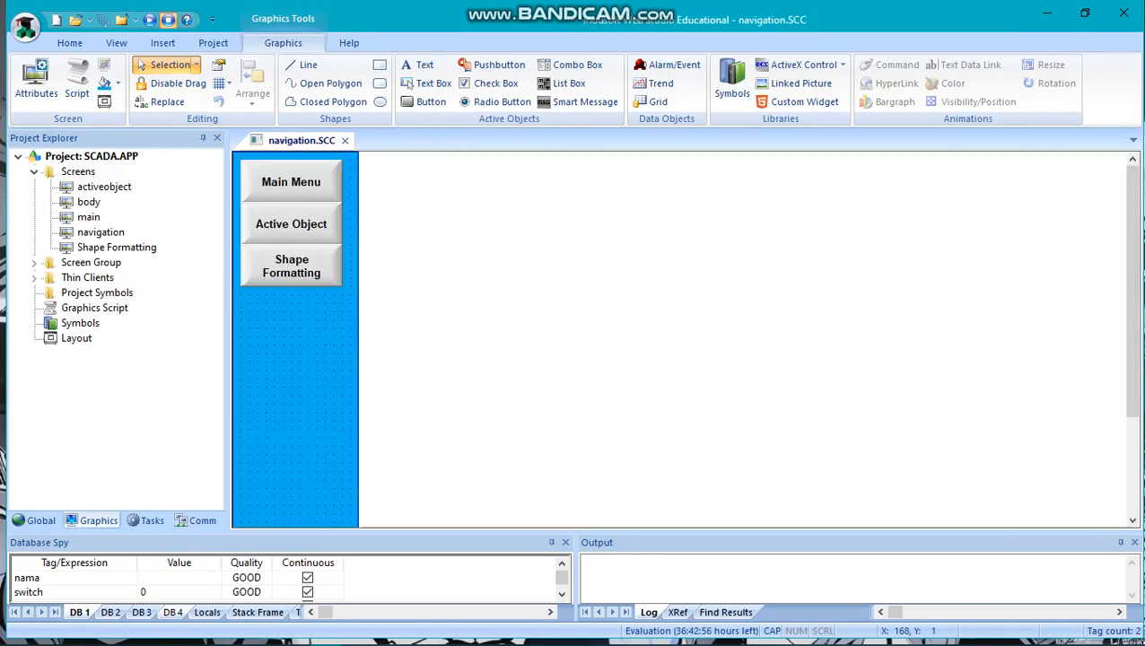
{"action": "left_click", "coordinate": [344, 141]}
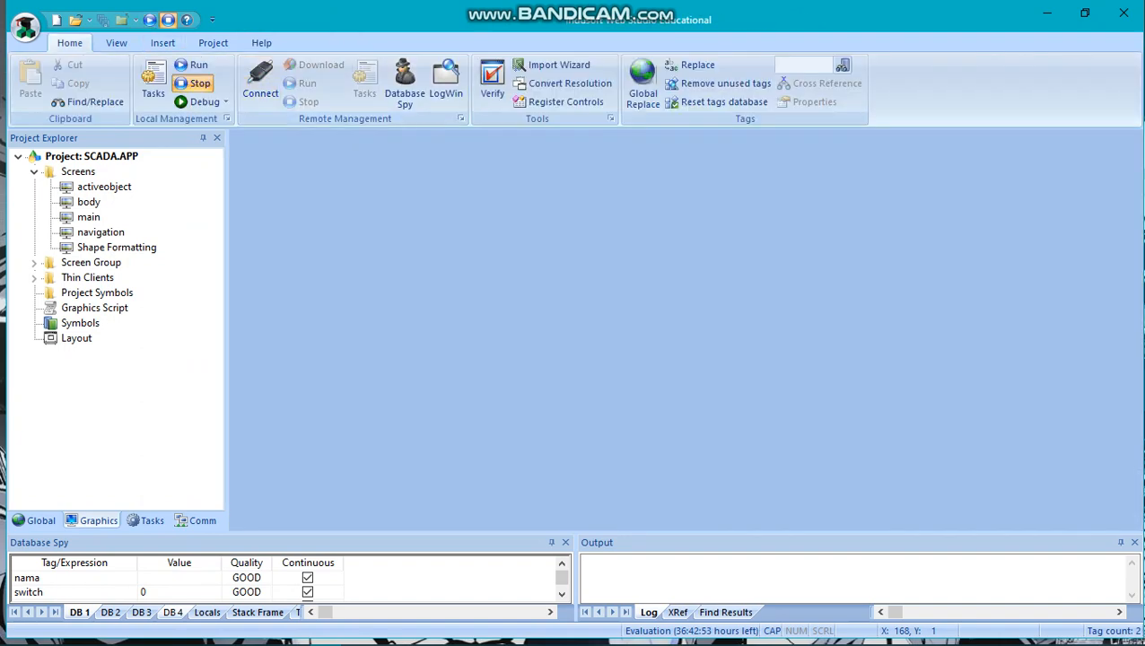
Run the project and show the Shape Formatting screen in the runtime viewer.
{"action": "left_click", "coordinate": [191, 65]}
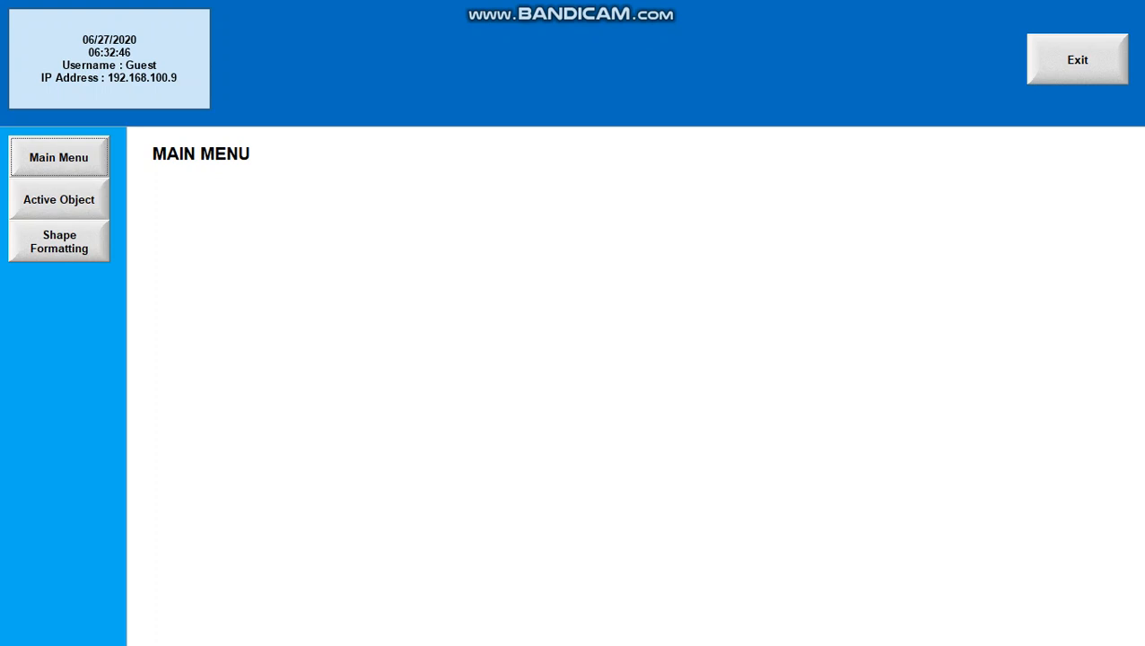
{"action": "left_click", "coordinate": [59, 242]}
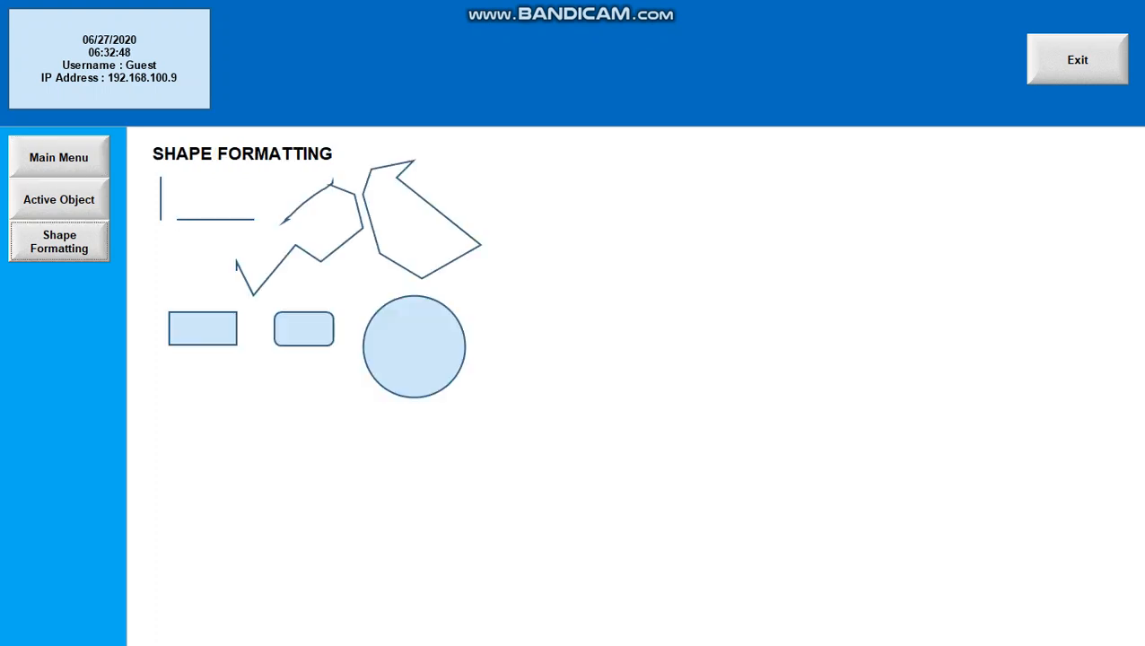